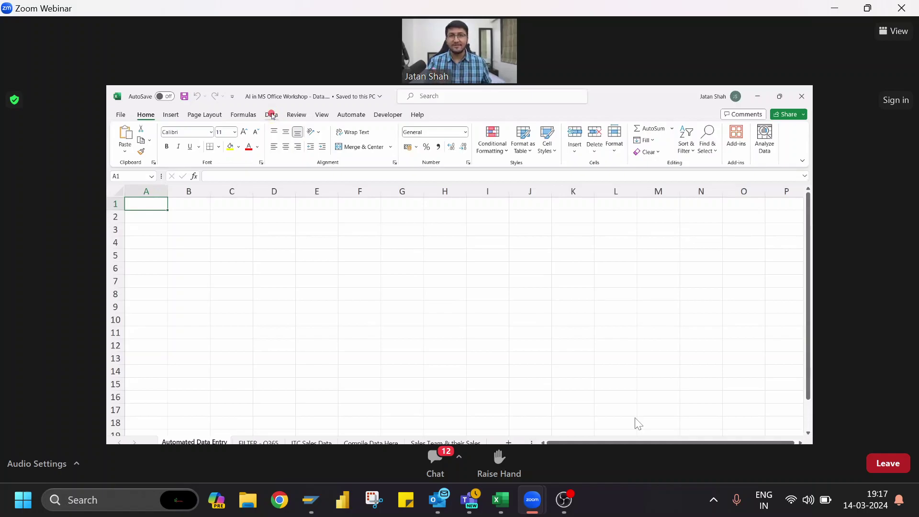
- Bring up the data import commands for the blank Automated Data Entry sheet
{"action": "left_click", "coordinate": [271, 115]}
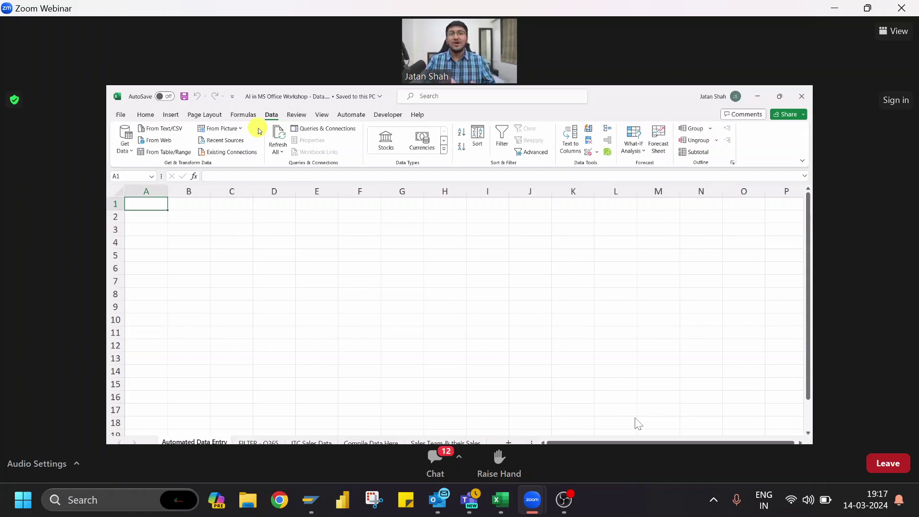
{"action": "key", "text": "alt+Tab"}
{"action": "key", "text": "alt+Tab"}
{"action": "key", "text": "alt+Tab"}
{"action": "key", "text": "alt+Tab"}
{"action": "key", "text": "alt+Tab"}
{"action": "key", "text": "alt+Tab"}
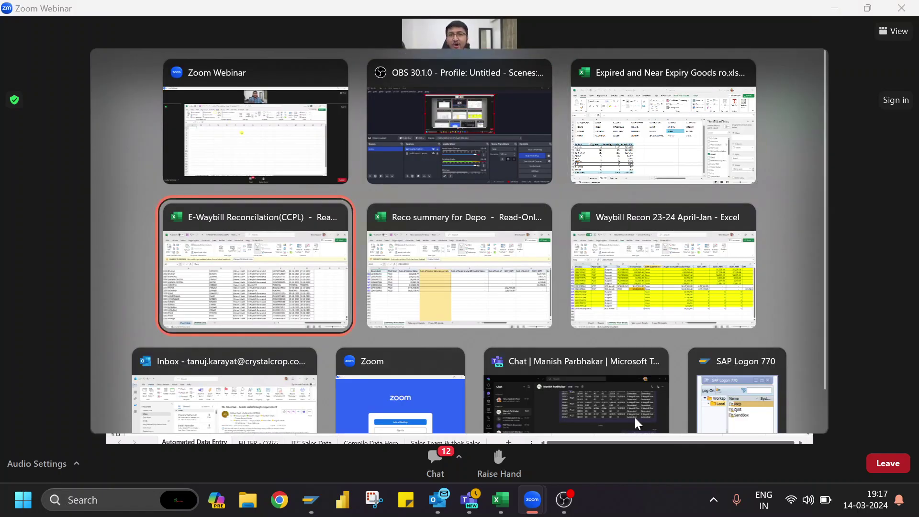
{"action": "key", "text": "Up"}
{"action": "key", "text": "Up"}
{"action": "key", "text": "Up"}
{"action": "key", "text": "Up"}
{"action": "key", "text": "Up"}
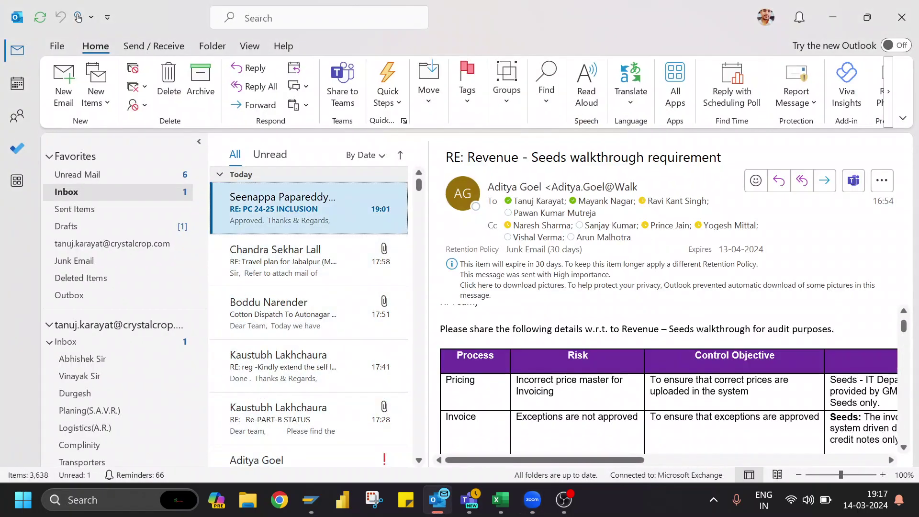
{"action": "key", "text": "Down"}
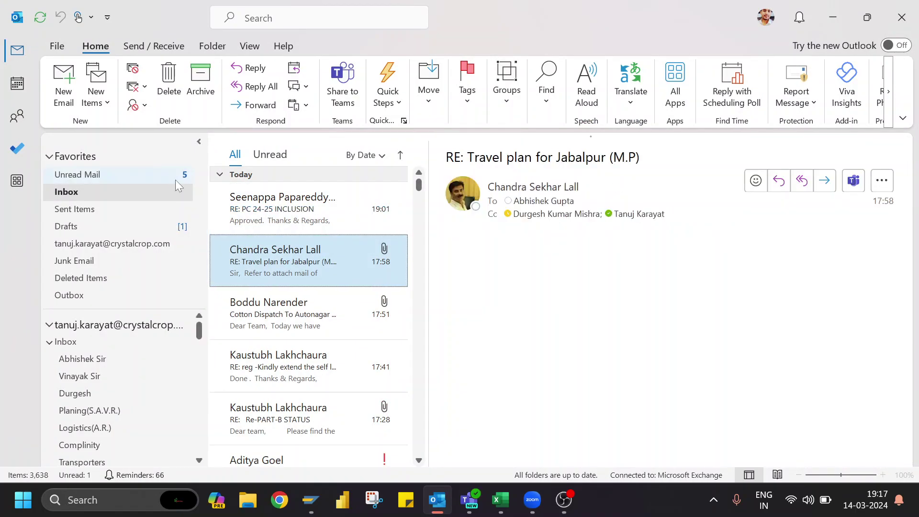
{"action": "key", "text": "alt+Tab"}
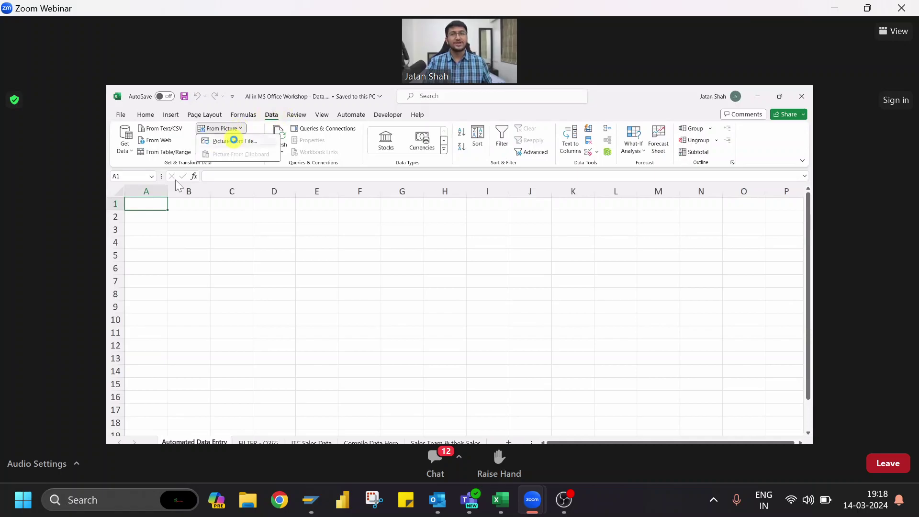
- Load the picture file "Enter this data.png" from the Desktop for data extraction into the Automated Data Entry sheet
{"action": "left_click", "coordinate": [235, 140]}
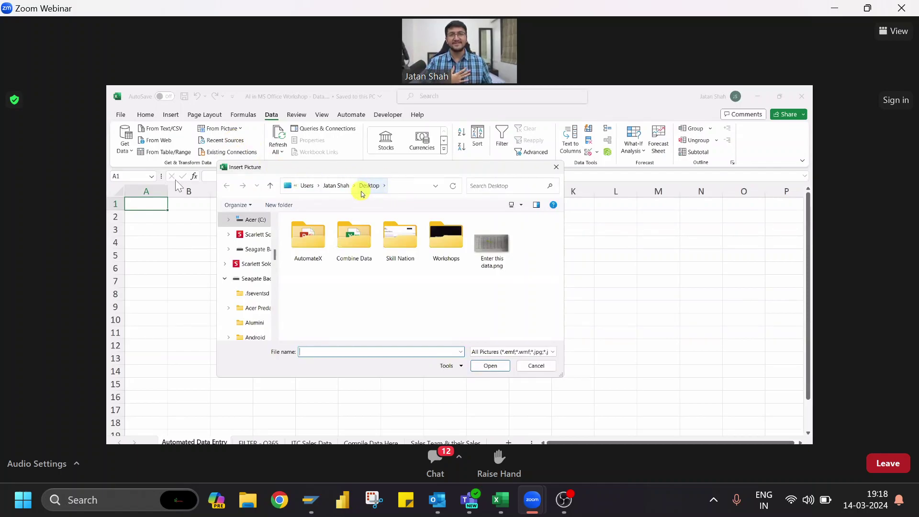
{"action": "left_click", "coordinate": [491, 245]}
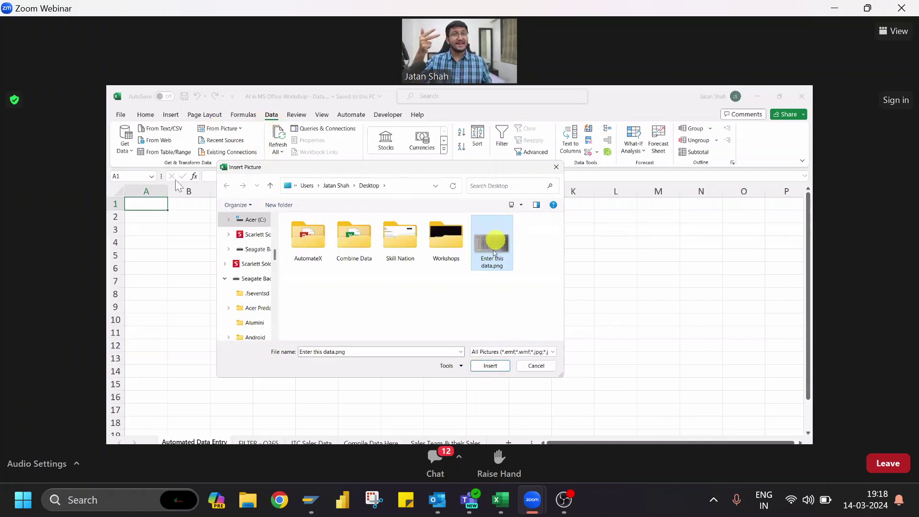
{"action": "left_click", "coordinate": [490, 366]}
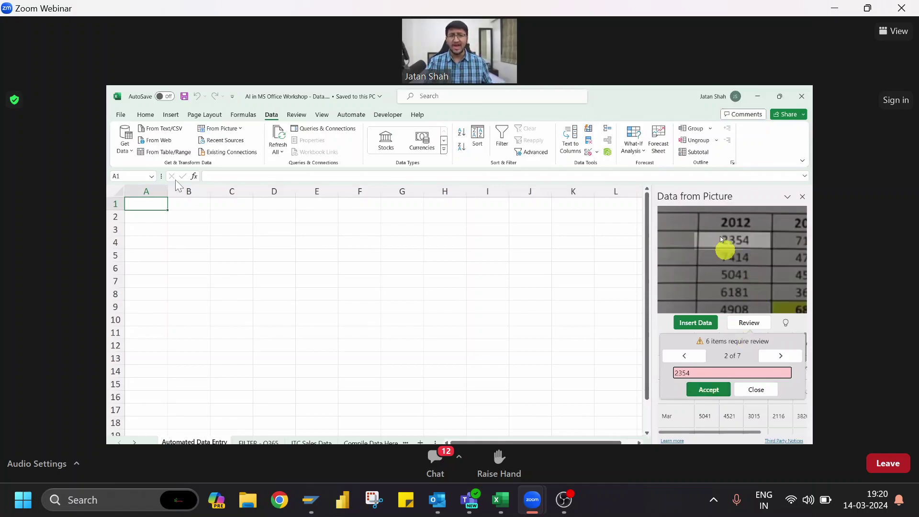
- Accept the remaining flagged values from the picture as recognized and insert the data into the sheet starting at A1
{"action": "left_click", "coordinate": [699, 391]}
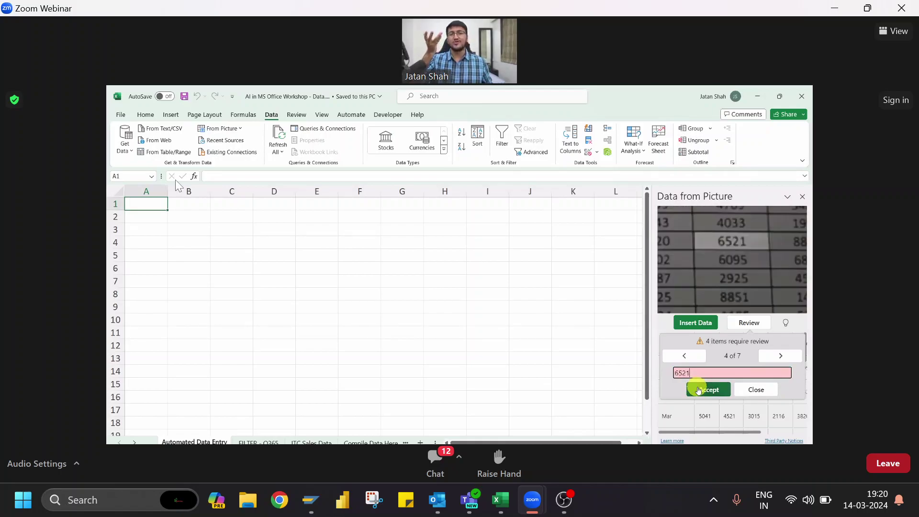
{"action": "left_click", "coordinate": [699, 390]}
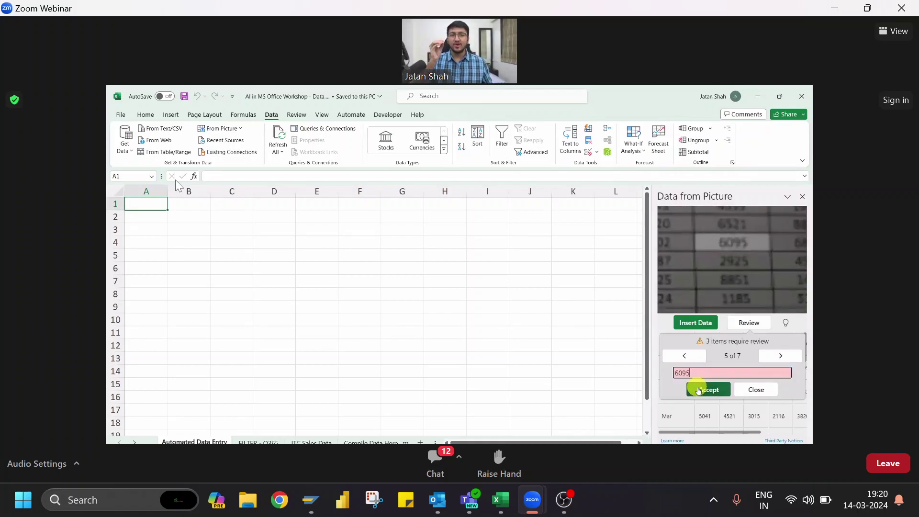
{"action": "left_click", "coordinate": [699, 391]}
{"action": "left_click", "coordinate": [699, 390]}
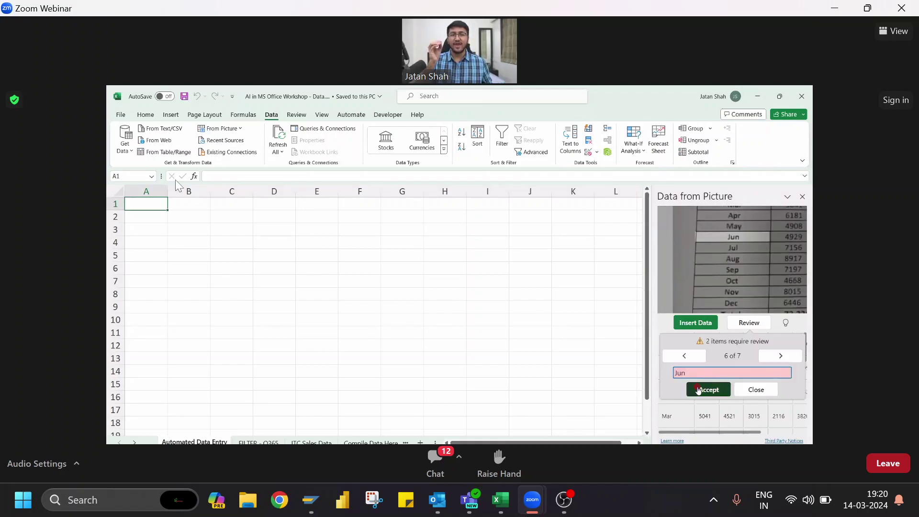
{"action": "left_click", "coordinate": [699, 391]}
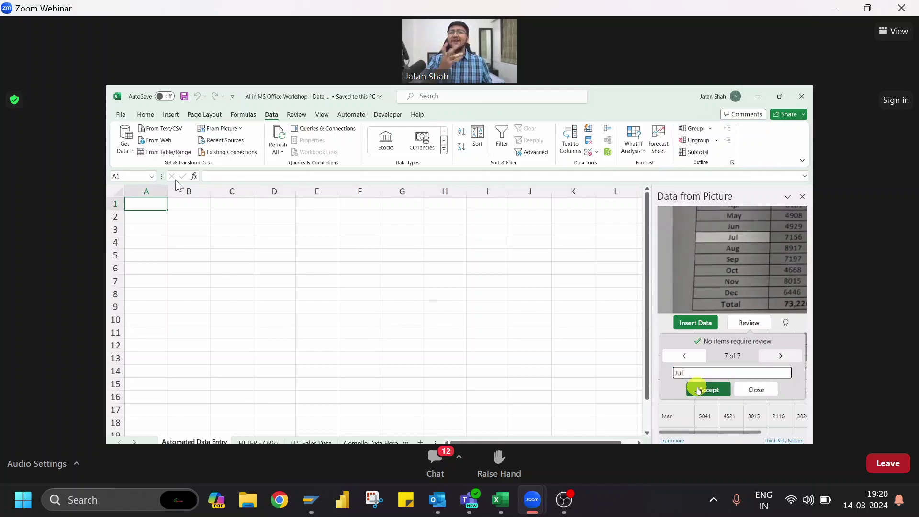
{"action": "left_click", "coordinate": [699, 391]}
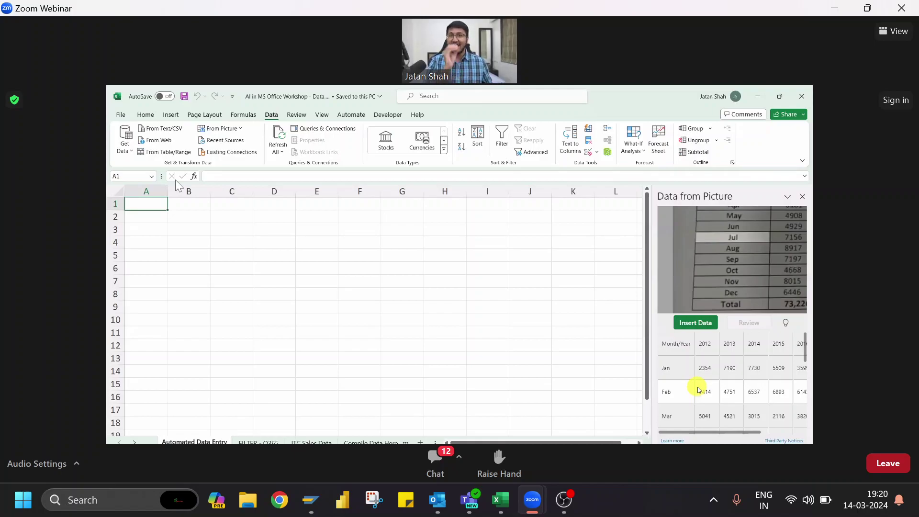
{"action": "left_click", "coordinate": [697, 324]}
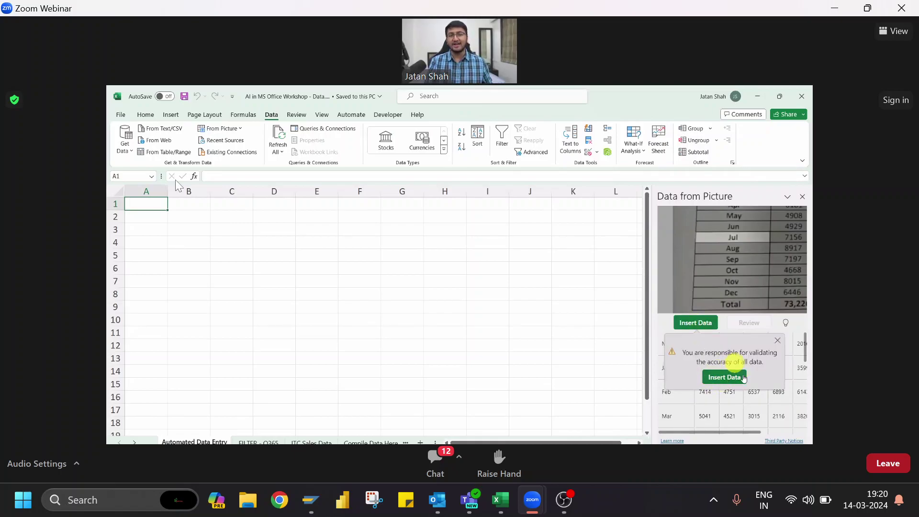
{"action": "left_click", "coordinate": [725, 377]}
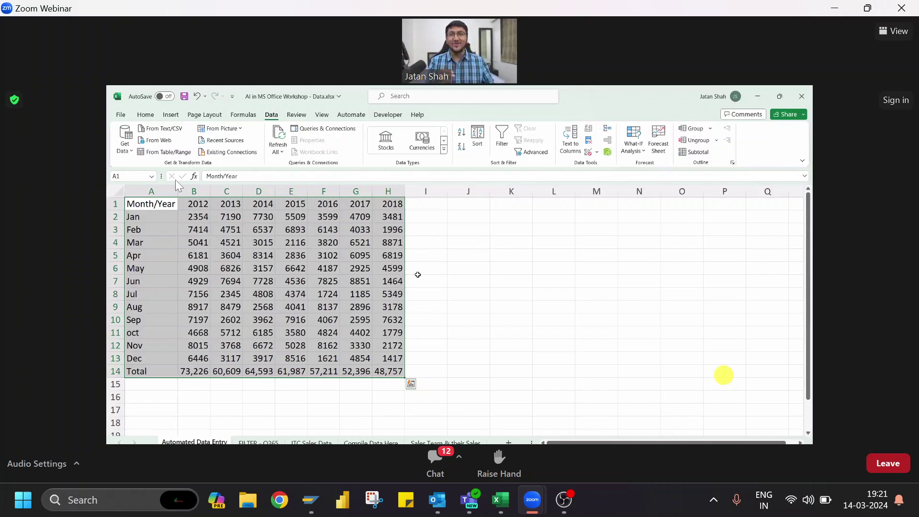
- Examine the inserted table's year headings, monthly figures and Total row
{"action": "left_click", "coordinate": [237, 215]}
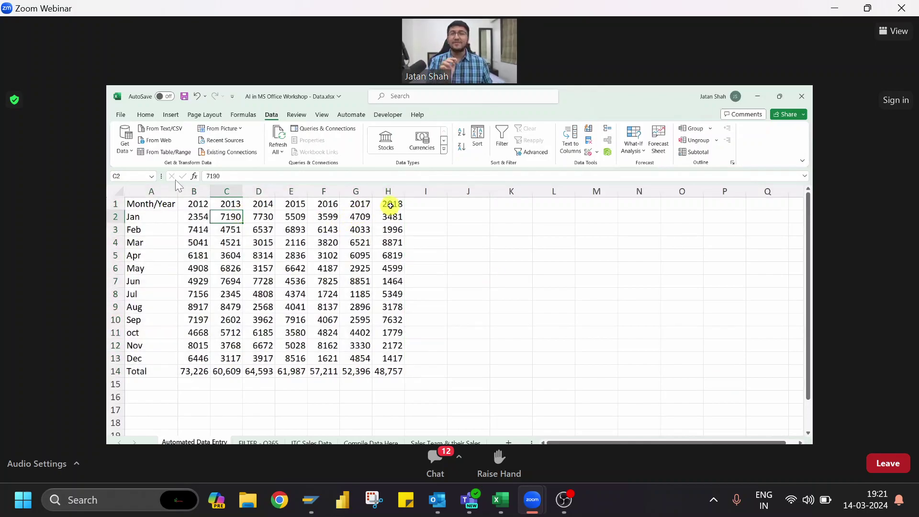
{"action": "left_click_drag", "start_coordinate": [391, 204], "coordinate": [158, 372]}
{"action": "left_click_drag", "start_coordinate": [197, 216], "coordinate": [391, 359]}
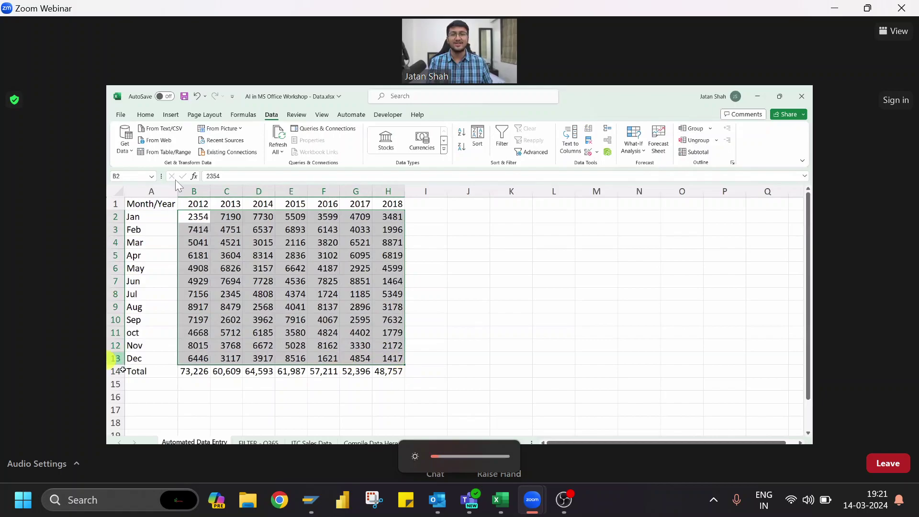
{"action": "left_click_drag", "start_coordinate": [136, 371], "coordinate": [400, 372]}
{"action": "left_click", "coordinate": [400, 372]}
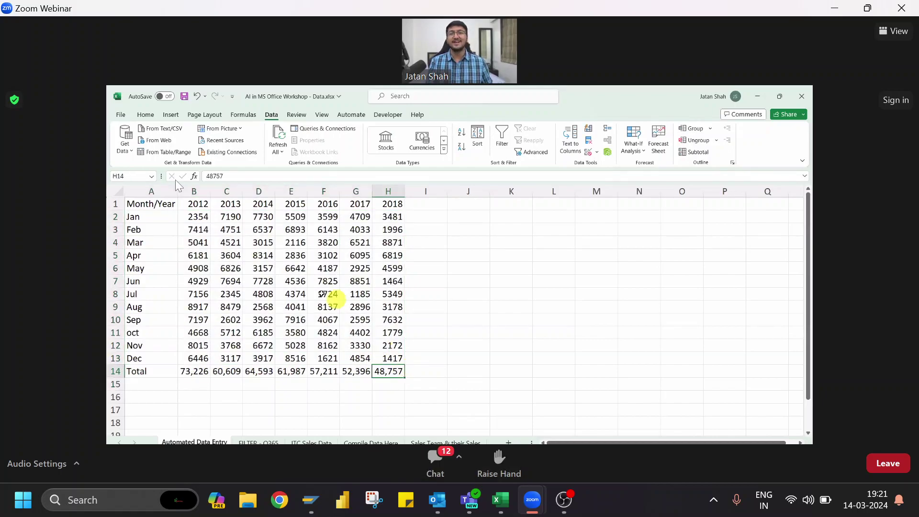
{"action": "left_click", "coordinate": [322, 294]}
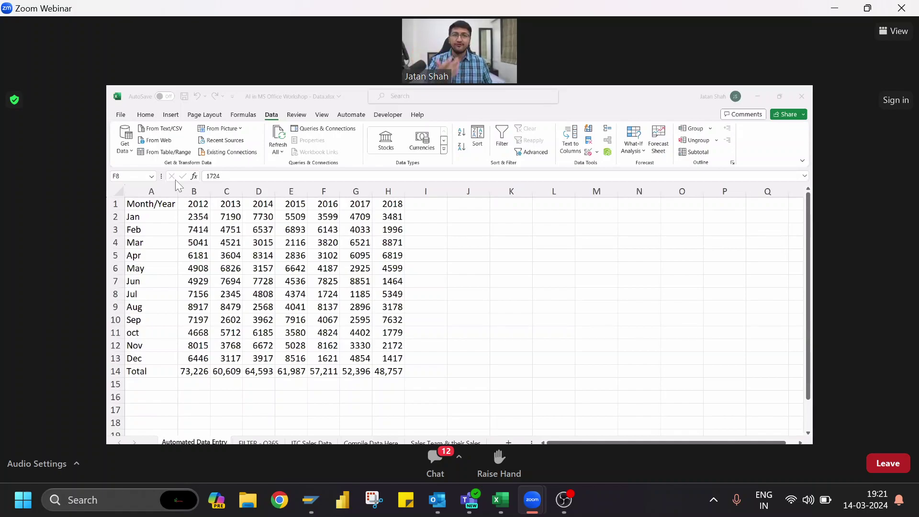
- Switch to the Microsoft 365 home page in the browser and create a new blank Excel workbook
{"action": "key", "text": "alt+Tab"}
{"action": "key", "text": "alt+Tab"}
{"action": "key", "text": "alt+Tab"}
{"action": "key", "text": "alt+Tab"}
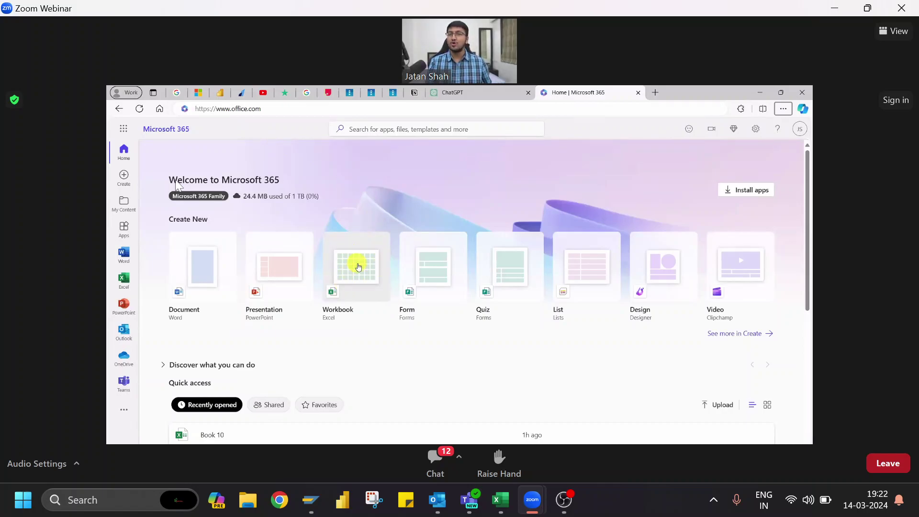
{"action": "left_click", "coordinate": [338, 267]}
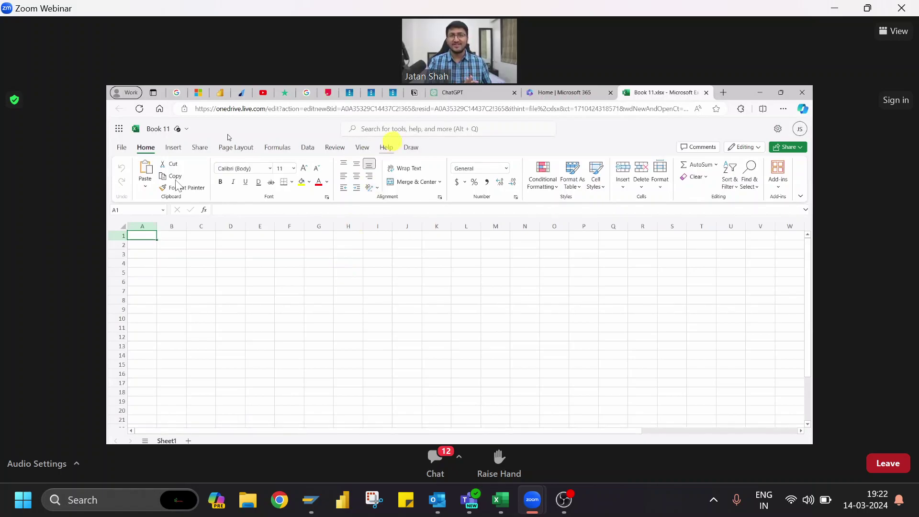
- Load "Enter this data.png" from the Desktop for data extraction in the new online workbook
{"action": "left_click", "coordinate": [306, 147]}
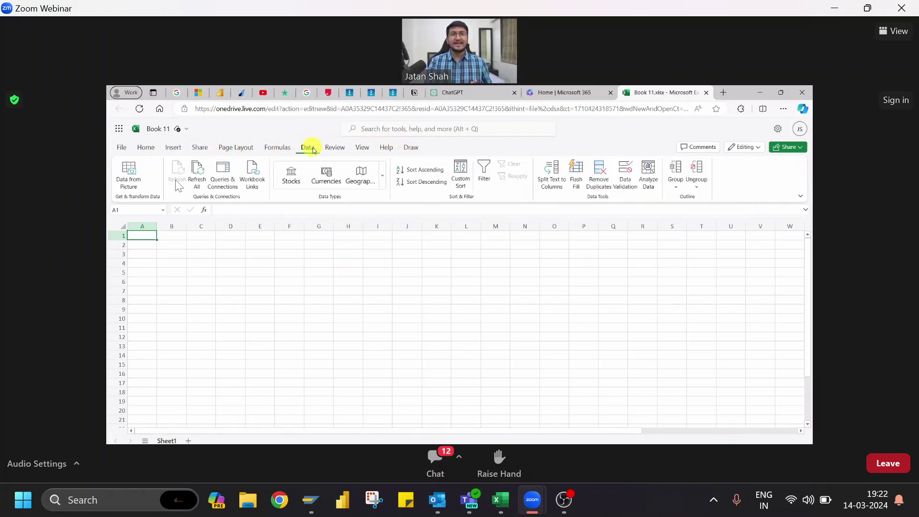
{"action": "left_click", "coordinate": [123, 173]}
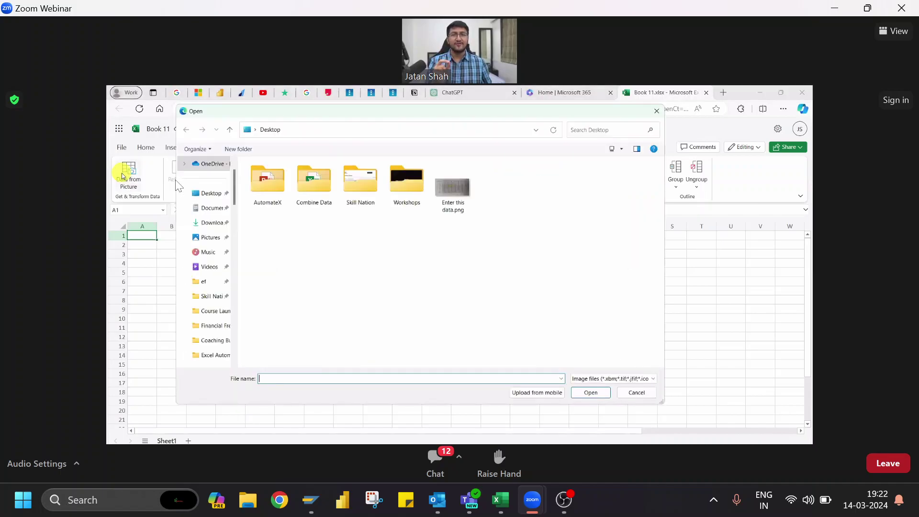
{"action": "double_click", "coordinate": [461, 190]}
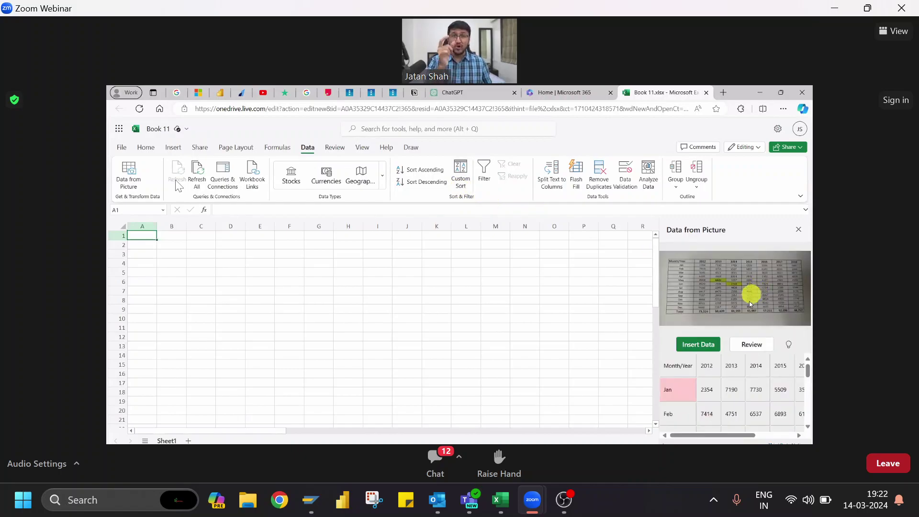
- Insert the extracted picture data at A1 without reviewing the flagged items, and close Data from Picture
{"action": "left_click", "coordinate": [699, 344]}
{"action": "left_click", "coordinate": [696, 412]}
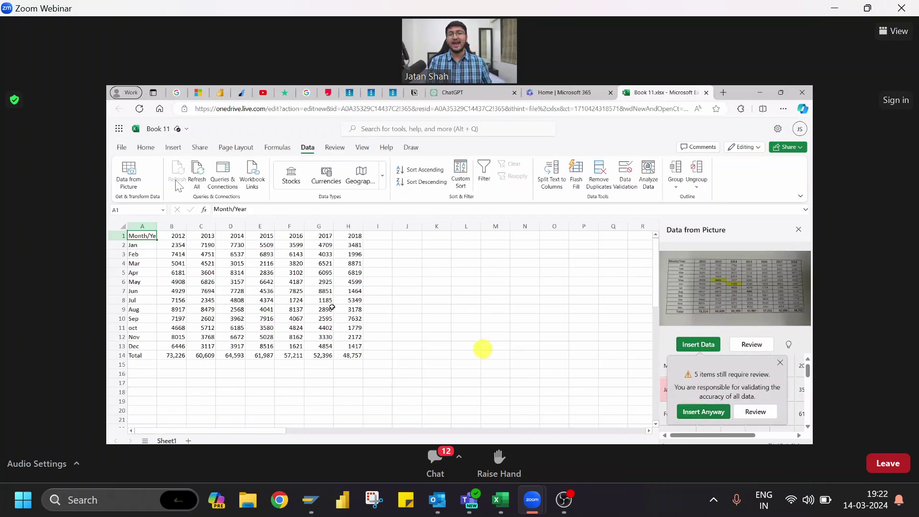
{"action": "left_click", "coordinate": [318, 300]}
{"action": "left_click", "coordinate": [799, 229]}
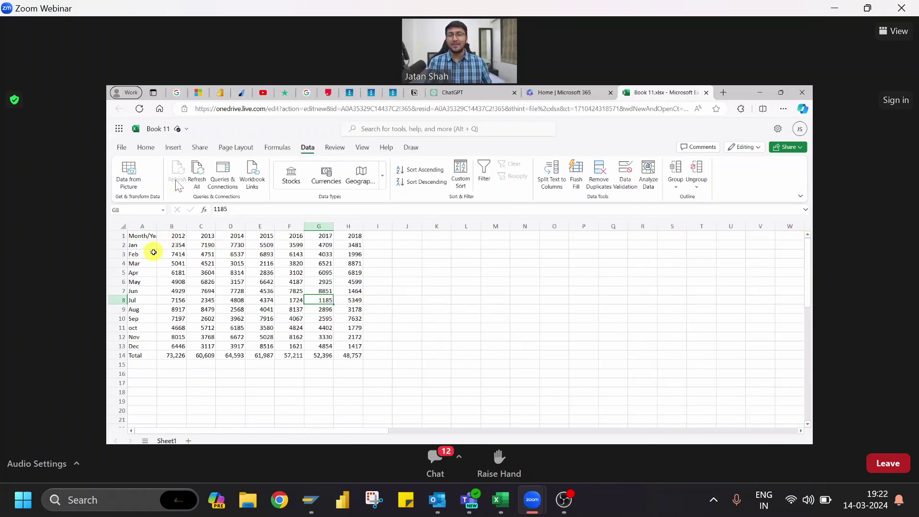
{"action": "scroll", "coordinate": [150, 253], "scroll_direction": "up", "scroll_amount": 5}
{"action": "scroll", "coordinate": [185, 284], "scroll_direction": "down", "scroll_amount": 5}
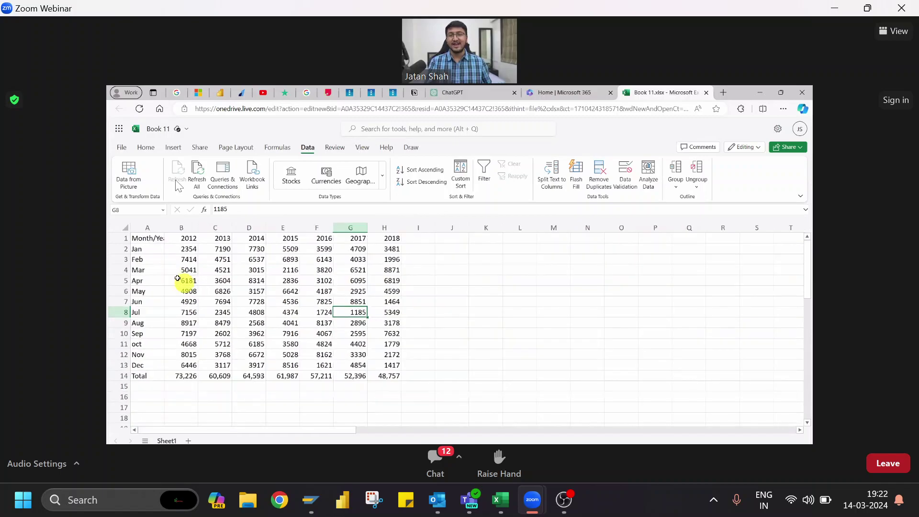
{"action": "double_click", "coordinate": [144, 249]}
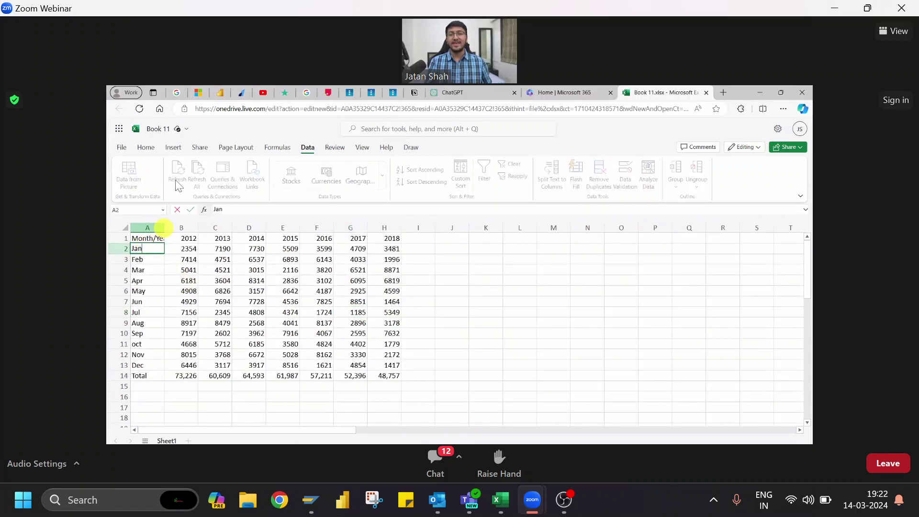
{"action": "left_click", "coordinate": [174, 273]}
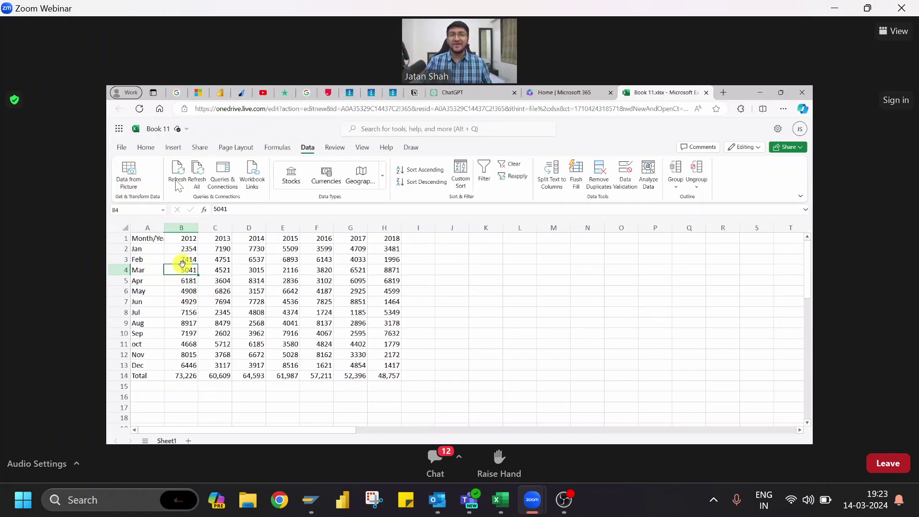
- Download a copy of the online workbook to the computer and dismiss the download list
{"action": "left_click", "coordinate": [121, 147]}
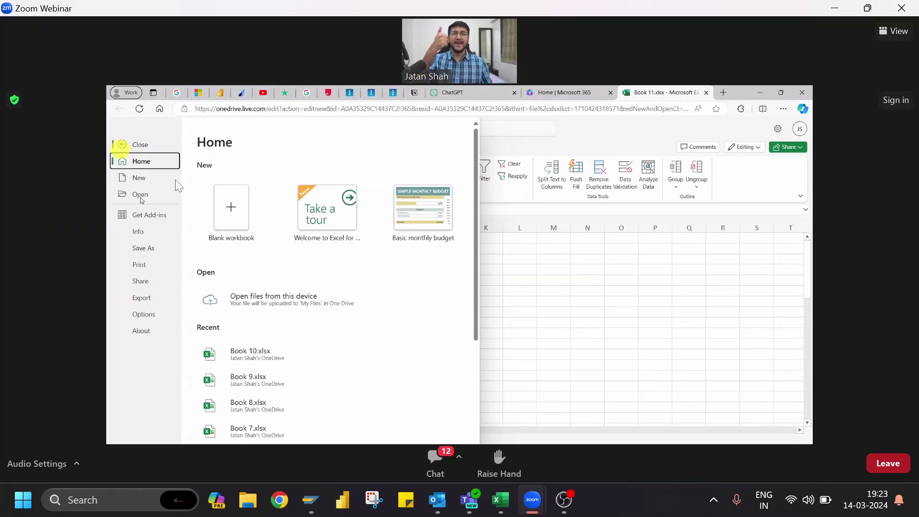
{"action": "left_click", "coordinate": [154, 255]}
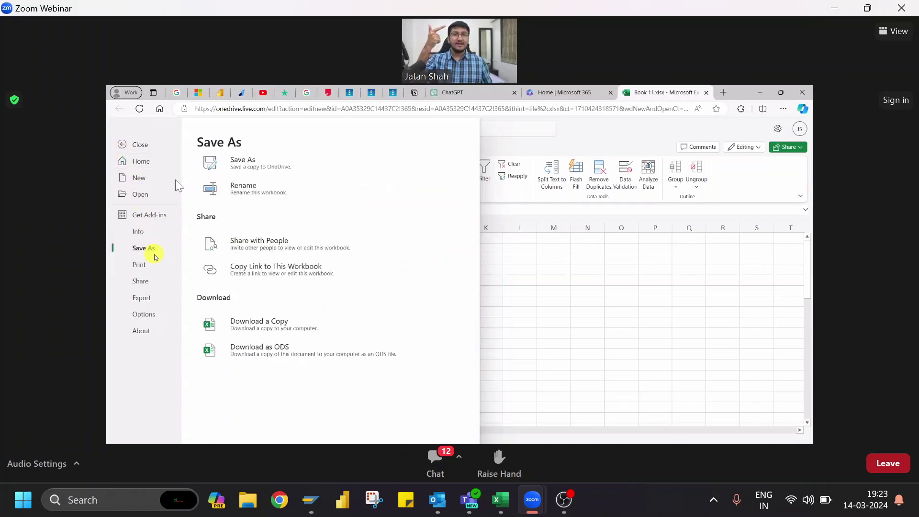
{"action": "left_click", "coordinate": [233, 325]}
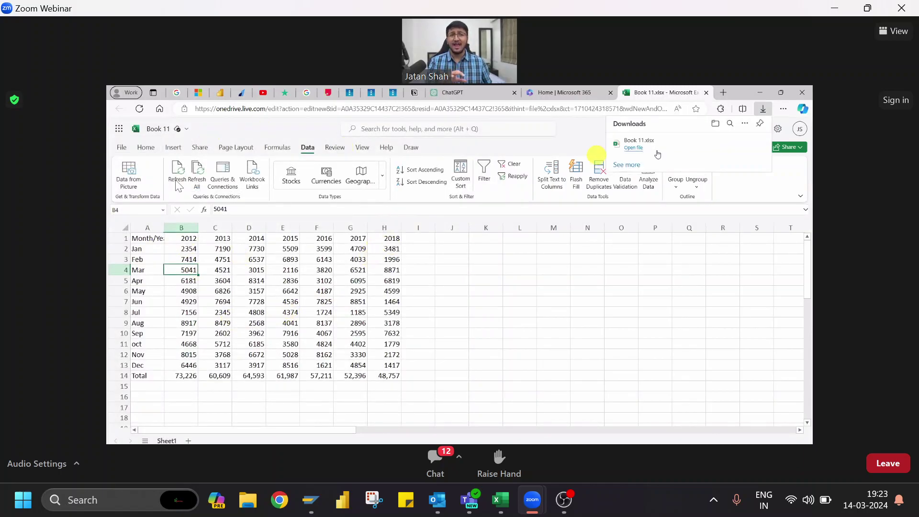
{"action": "key", "text": "XF86MonBrightnessDown"}
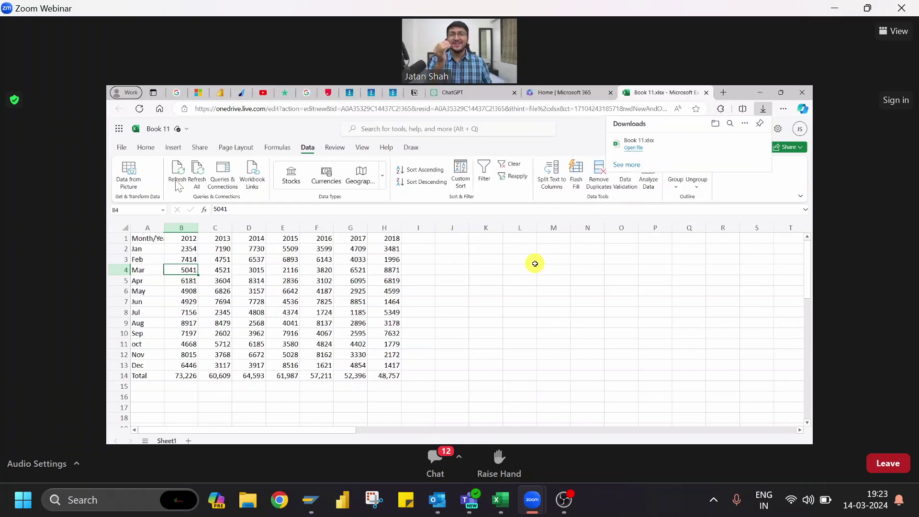
{"action": "left_click", "coordinate": [753, 143]}
{"action": "left_click", "coordinate": [528, 262]}
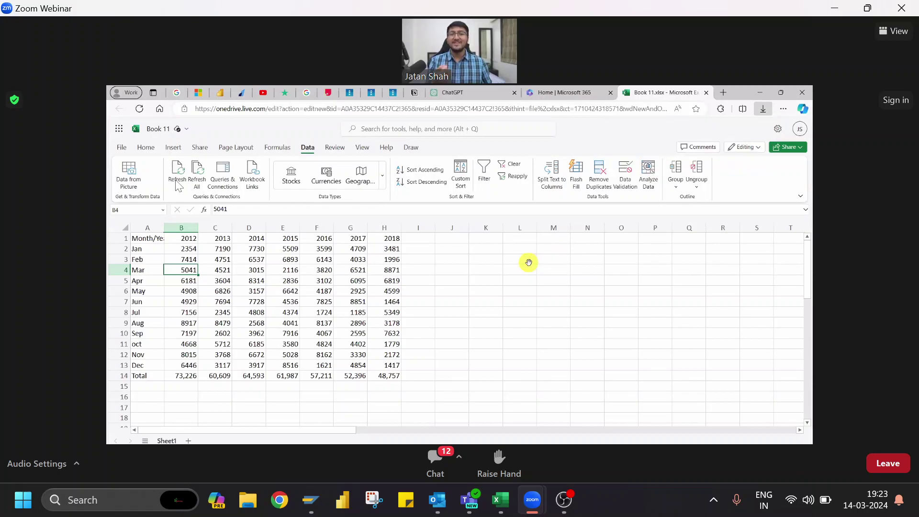
{"action": "left_click", "coordinate": [528, 262]}
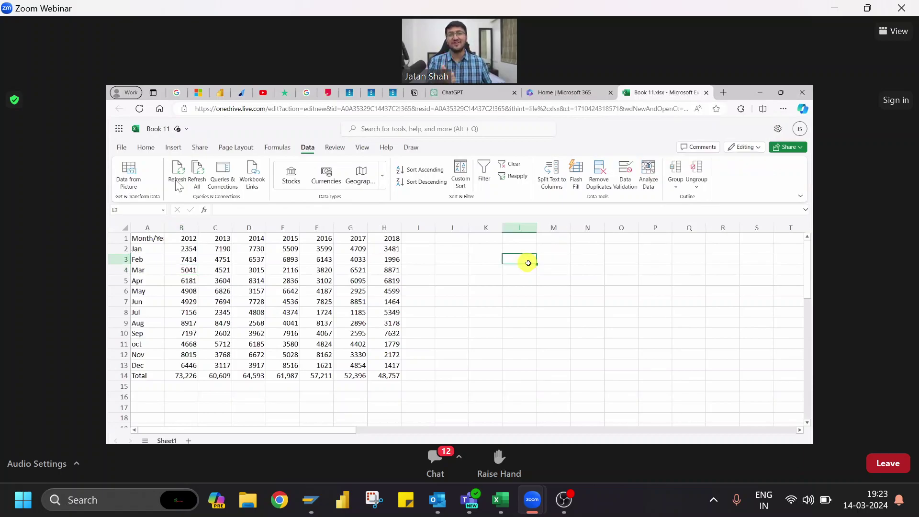
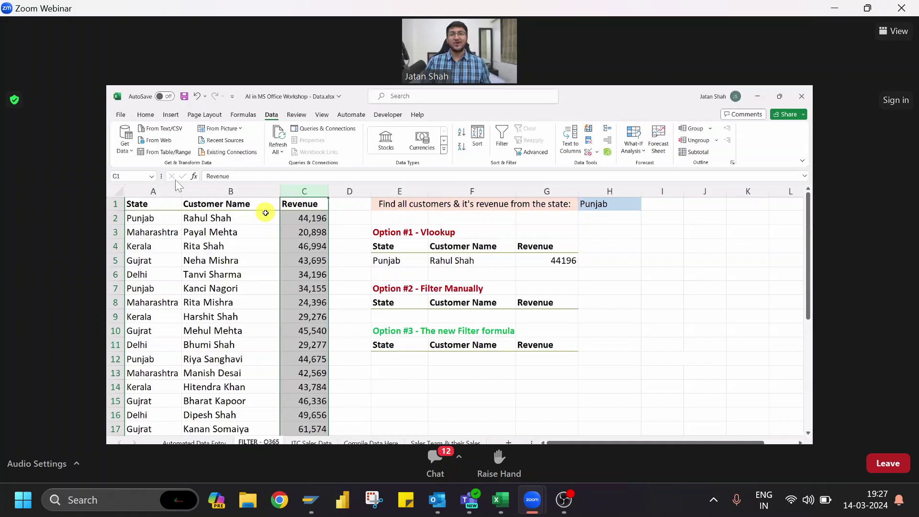
- Examine the lookup state in H1 and the VLOOKUP formulas for State, Customer Name and Revenue in E5, F5 and G5
{"action": "key", "text": "Right"}
{"action": "key", "text": "Right"}
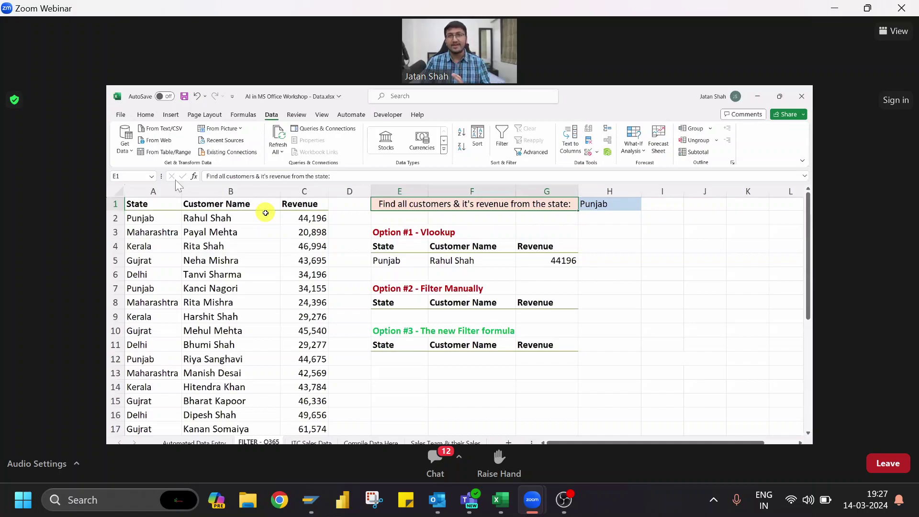
{"action": "left_click", "coordinate": [627, 203]}
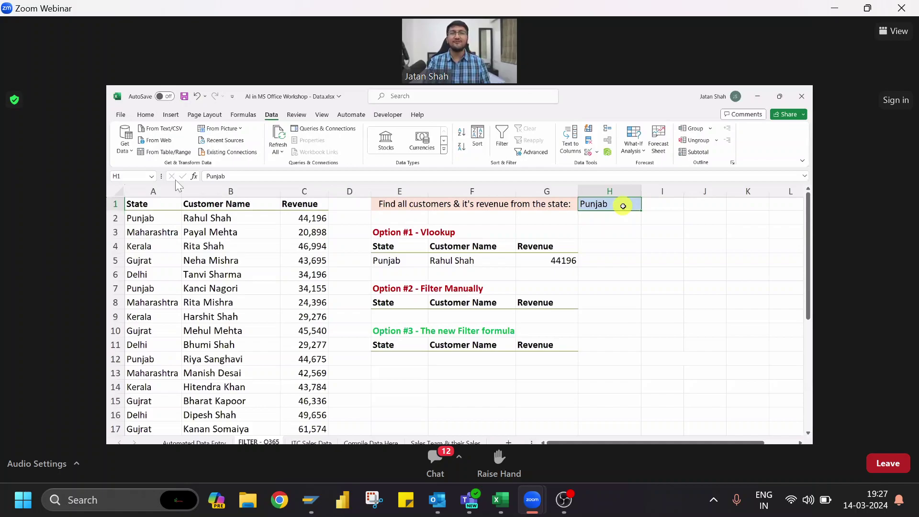
{"action": "left_click", "coordinate": [391, 265]}
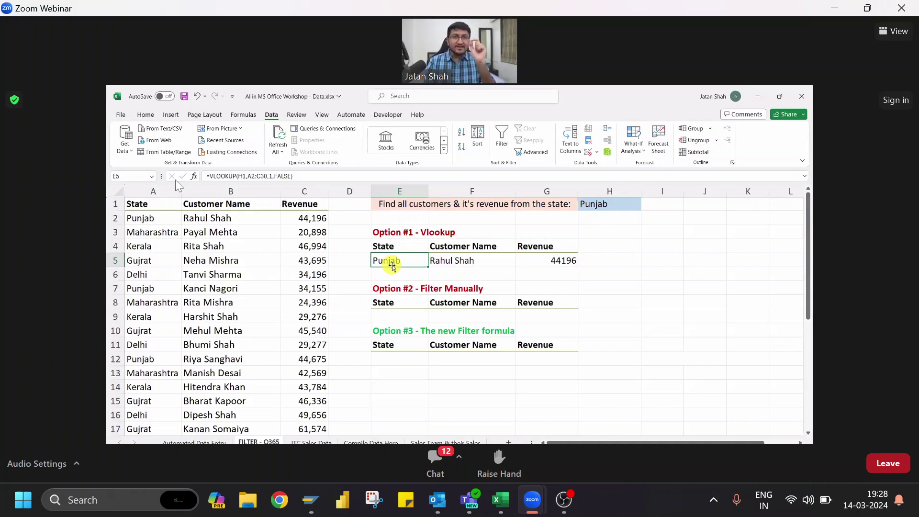
{"action": "double_click", "coordinate": [393, 263]}
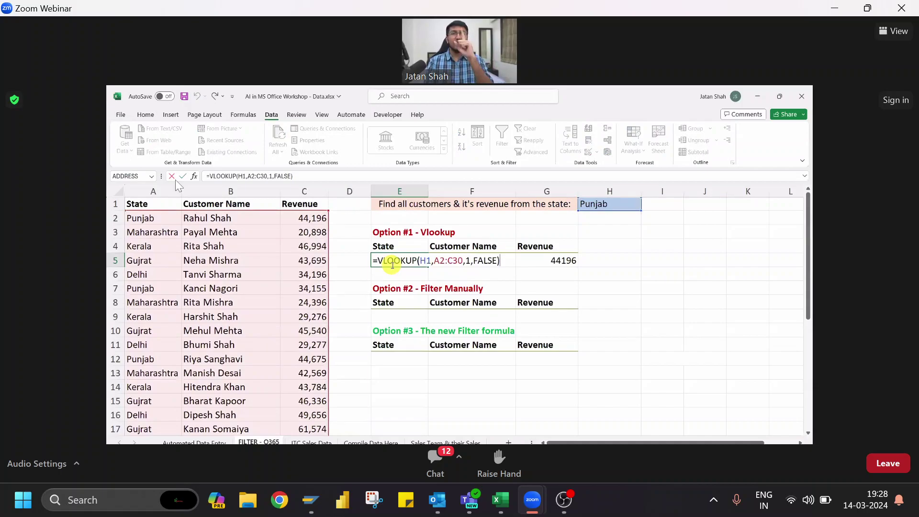
{"action": "key", "text": "Escape"}
{"action": "key", "text": "Right"}
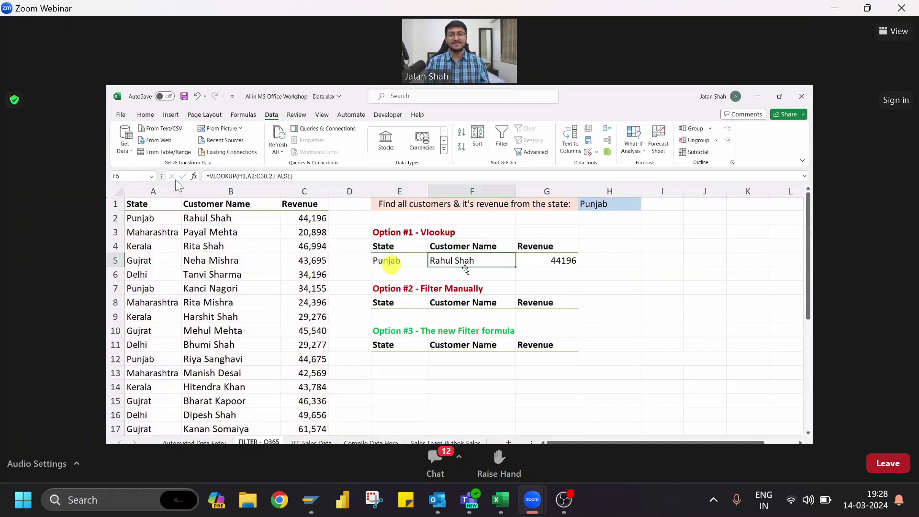
{"action": "double_click", "coordinate": [503, 267]}
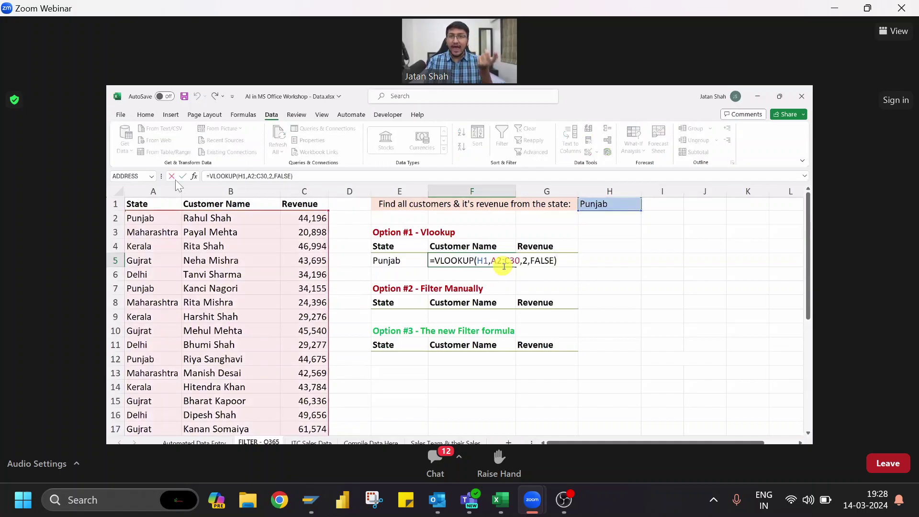
{"action": "key", "text": "Escape"}
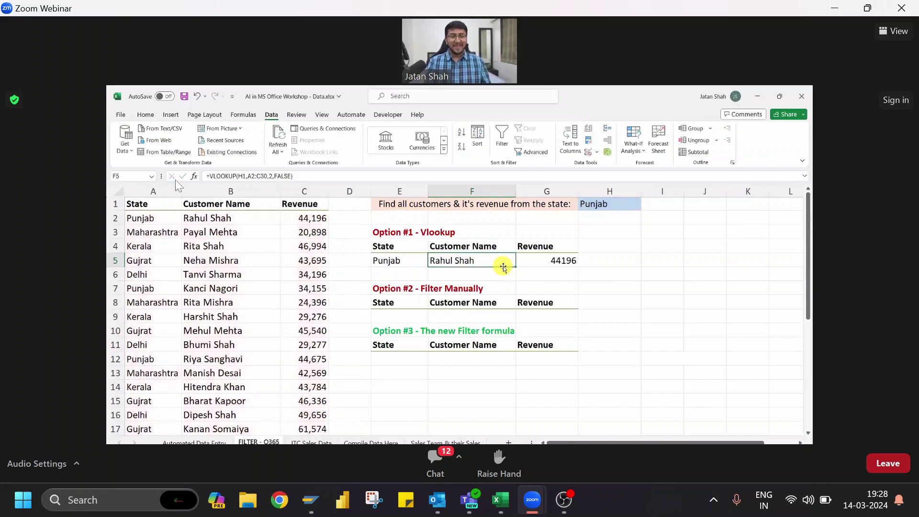
{"action": "key", "text": "Right"}
{"action": "key", "text": "F2"}
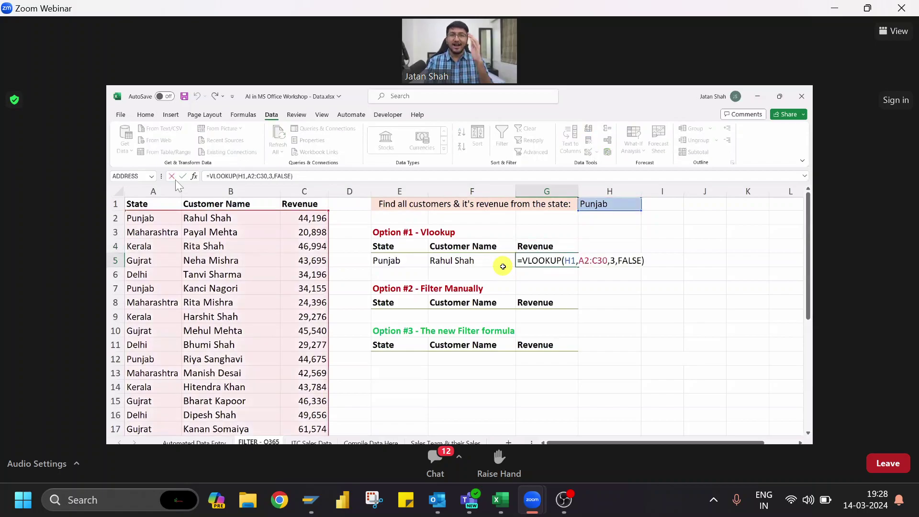
{"action": "key", "text": "Escape"}
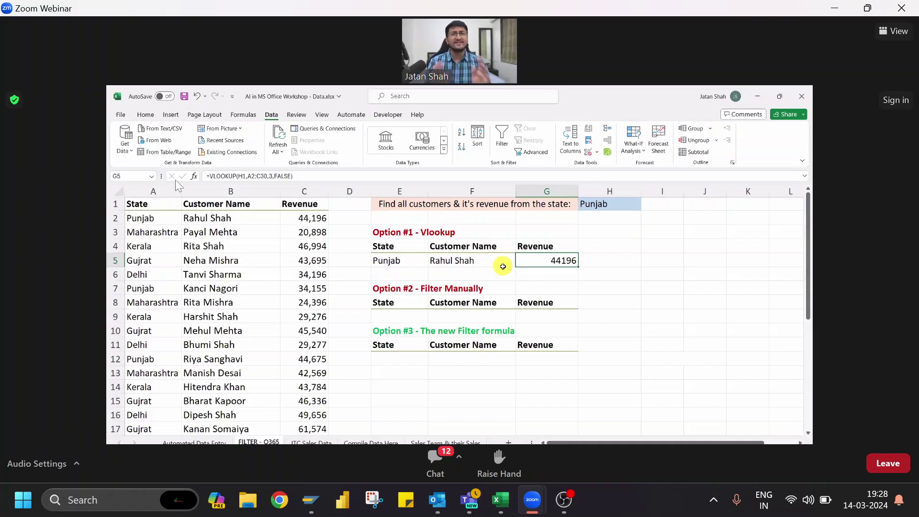
- Highlight the Punjab records in rows 2, 7, 12 and 20 and compare them with the VLOOKUP result in row 5
{"action": "left_click", "coordinate": [621, 205]}
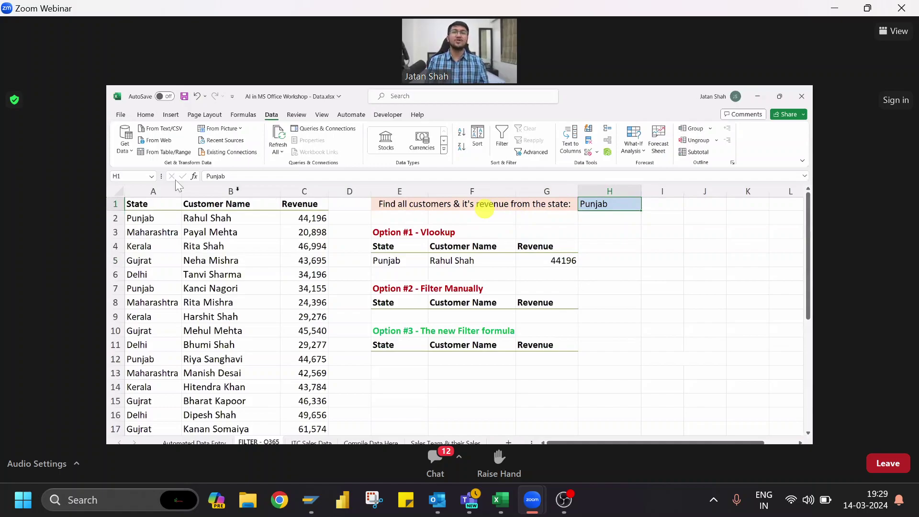
{"action": "left_click_drag", "start_coordinate": [148, 218], "coordinate": [289, 220]}
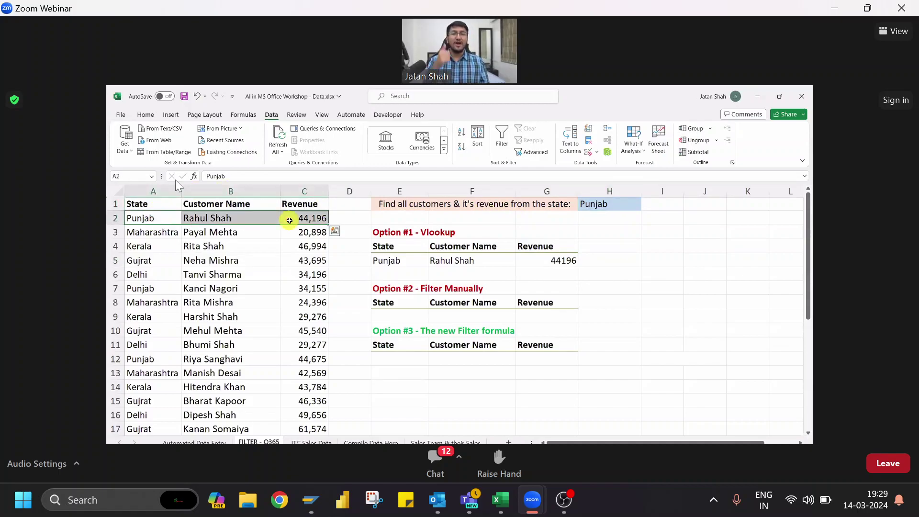
{"action": "left_click_drag", "start_coordinate": [148, 287], "coordinate": [294, 287], "text": "ctrl"}
{"action": "scroll", "coordinate": [294, 286], "scroll_direction": "down", "scroll_amount": 1}
{"action": "left_click_drag", "start_coordinate": [146, 351], "coordinate": [299, 351], "text": "ctrl"}
{"action": "scroll", "coordinate": [299, 351], "scroll_direction": "down", "scroll_amount": 1}
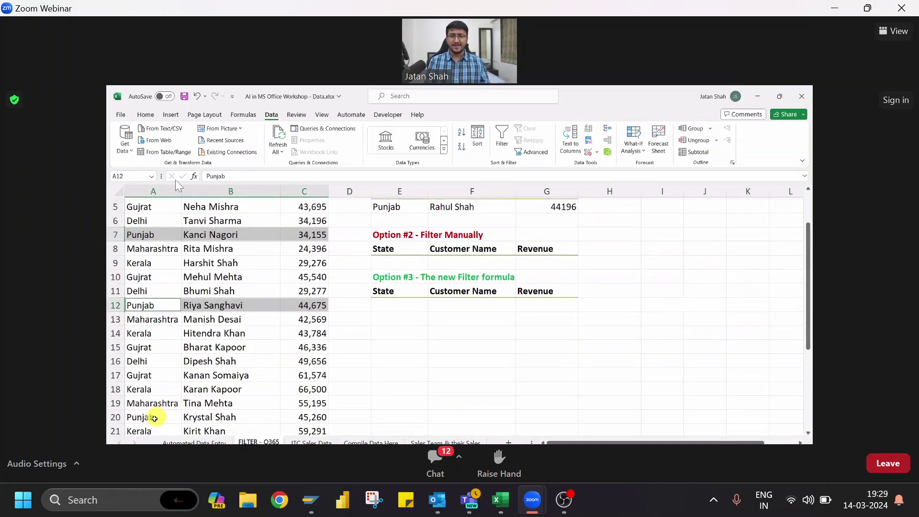
{"action": "left_click_drag", "start_coordinate": [154, 417], "coordinate": [302, 420], "text": "ctrl"}
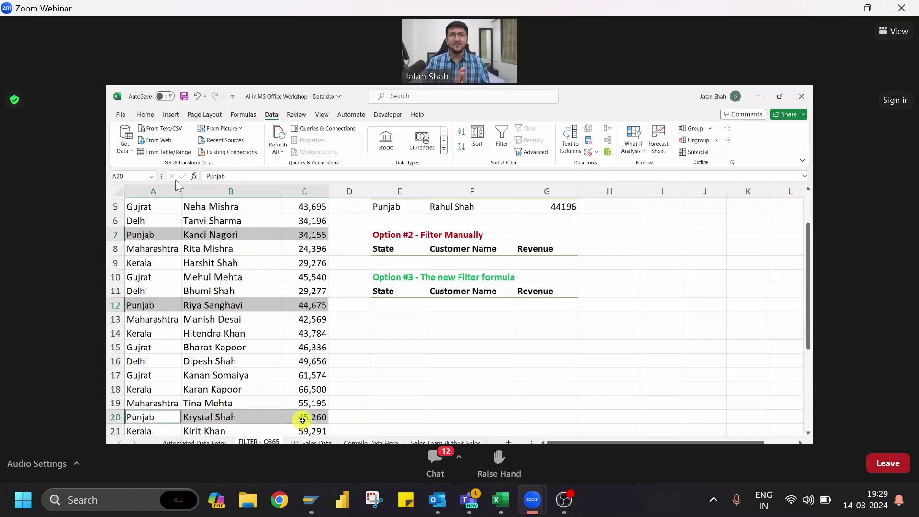
{"action": "scroll", "coordinate": [303, 420], "scroll_direction": "up", "scroll_amount": 1}
{"action": "scroll", "coordinate": [303, 421], "scroll_direction": "up", "scroll_amount": 1}
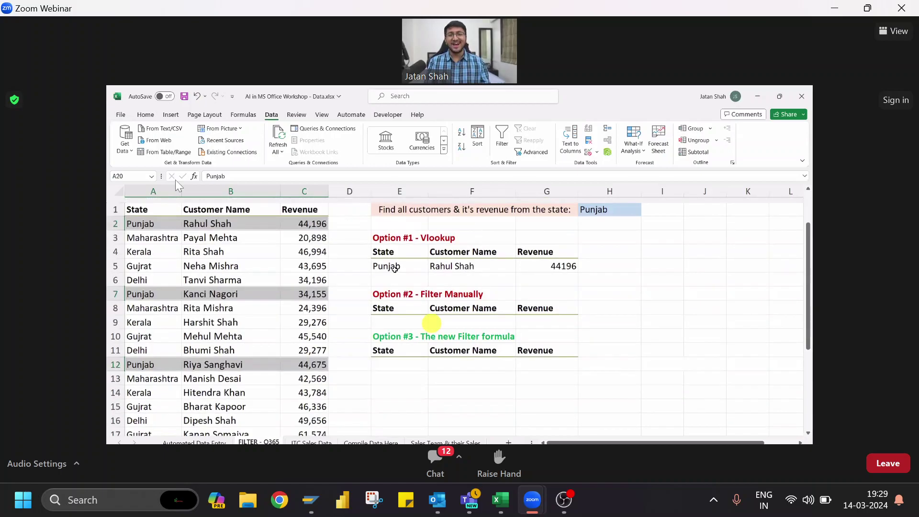
{"action": "left_click", "coordinate": [430, 258]}
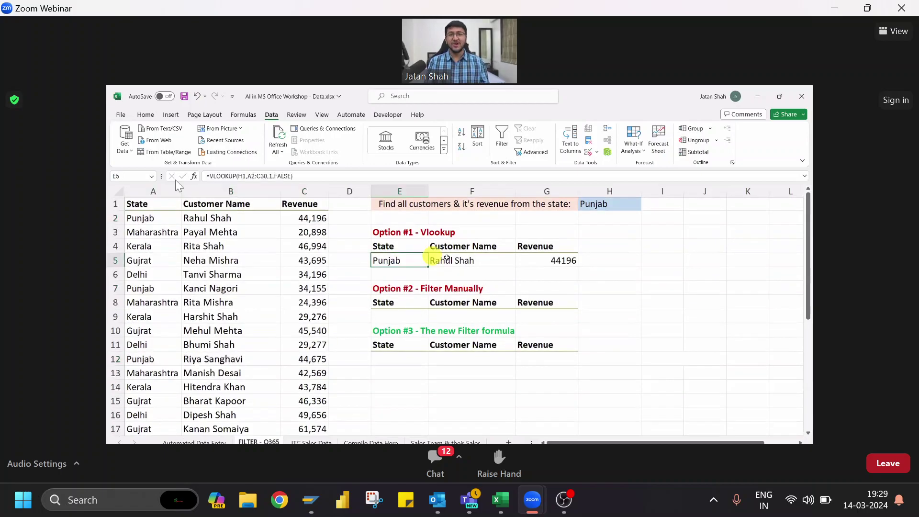
{"action": "left_click", "coordinate": [209, 216]}
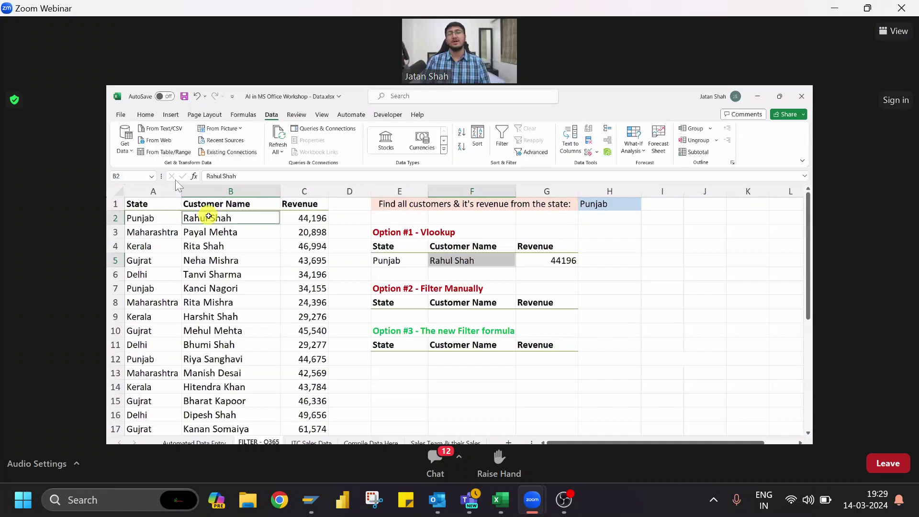
- Apply strikethrough to the "Option #1 - Vlookup" heading in E3:G3
{"action": "left_click", "coordinate": [376, 233]}
{"action": "key", "text": "shift+Right"}
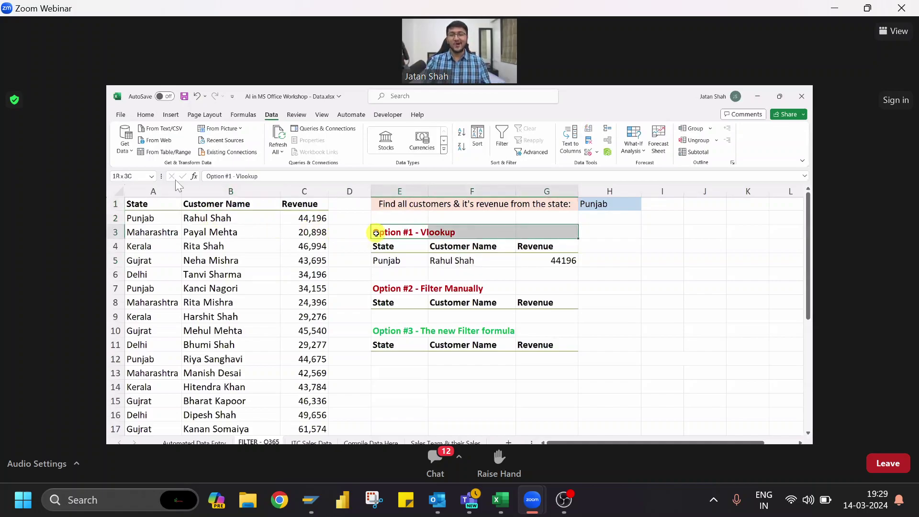
{"action": "key", "text": "ctrl+5"}
{"action": "key", "text": "Down"}
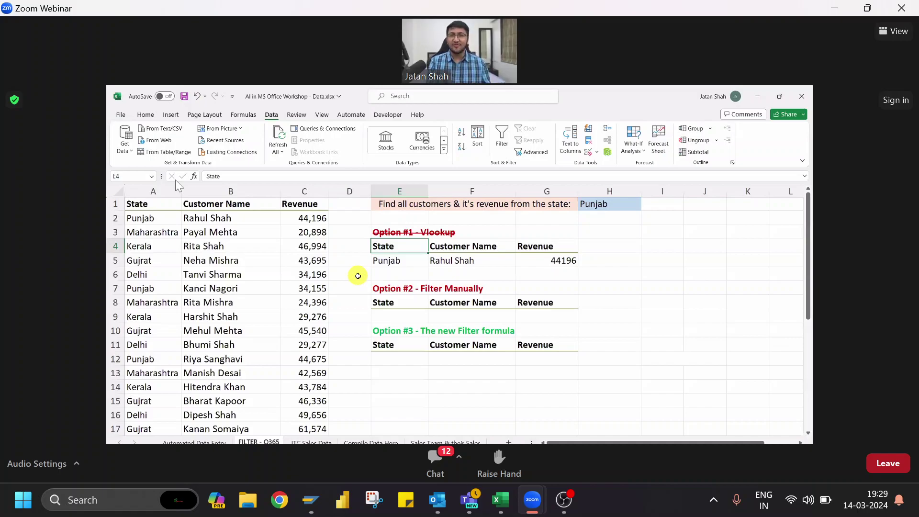
- Turn on filtering for the customer data and filter the State column to Punjab only
{"action": "left_click", "coordinate": [232, 232]}
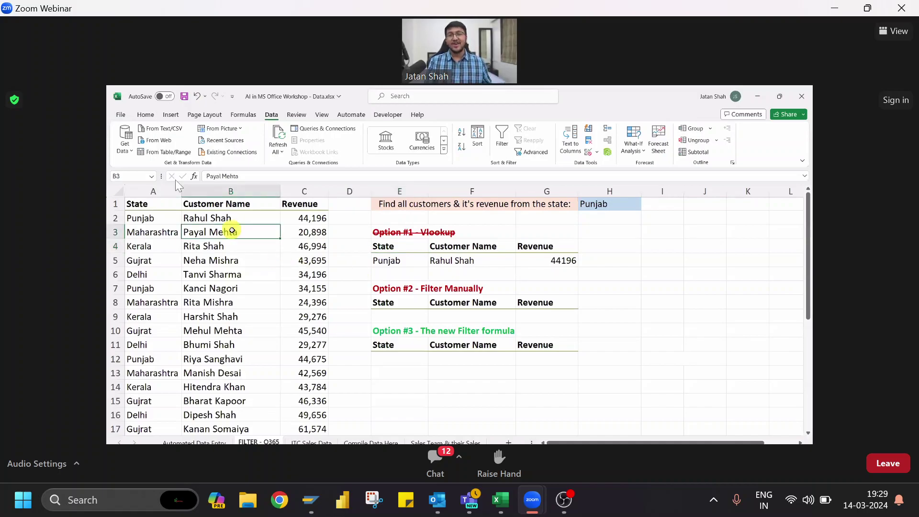
{"action": "left_click", "coordinate": [503, 137]}
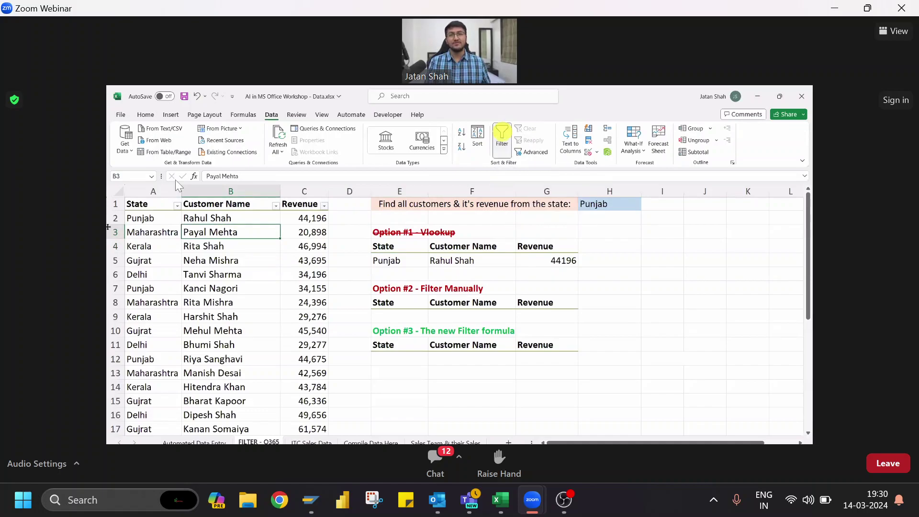
{"action": "left_click", "coordinate": [183, 207]}
{"action": "left_click", "coordinate": [178, 207]}
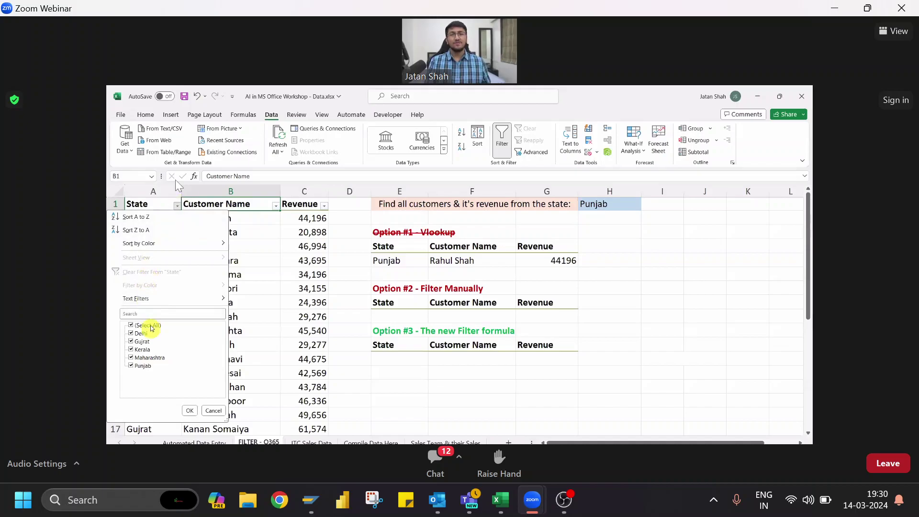
{"action": "left_click", "coordinate": [149, 326]}
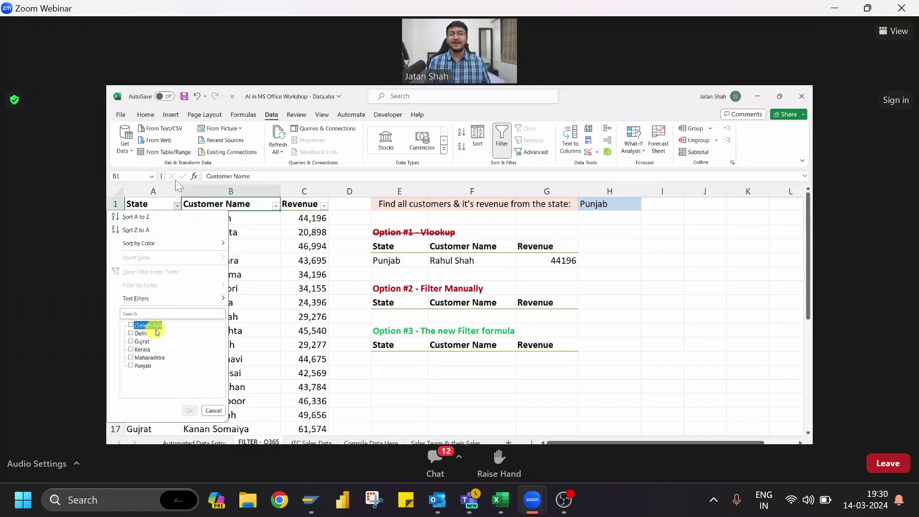
{"action": "left_click", "coordinate": [140, 368]}
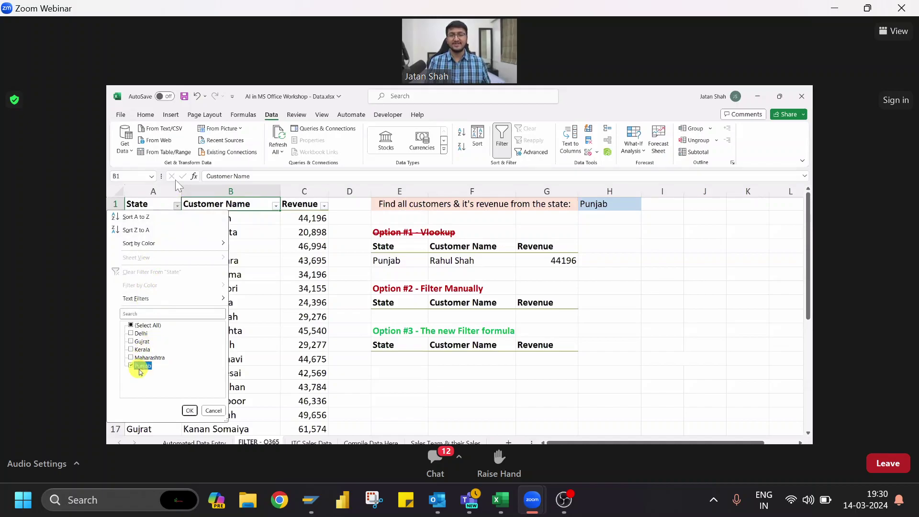
{"action": "left_click", "coordinate": [189, 410]}
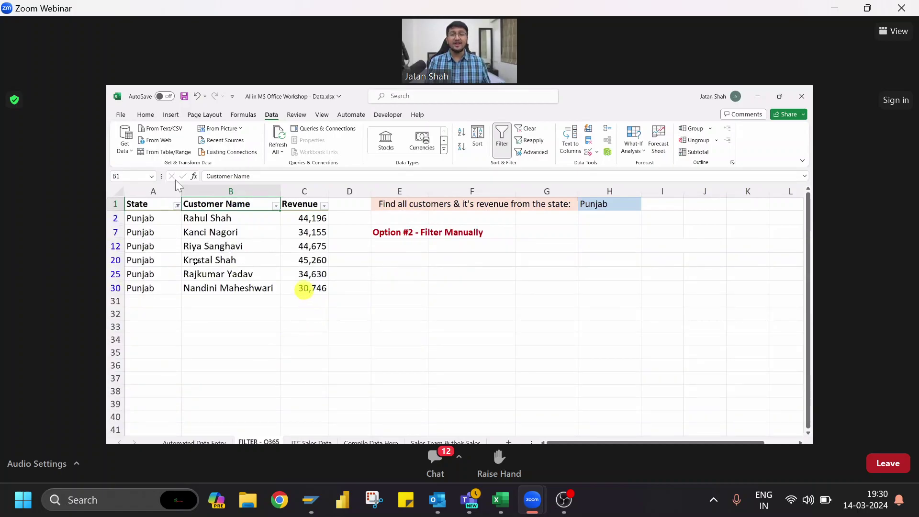
- Copy the filtered Punjab records with their headers to J4 on the Automated Data Entry sheet and autofit the column widths
{"action": "left_click_drag", "start_coordinate": [304, 288], "coordinate": [167, 244]}
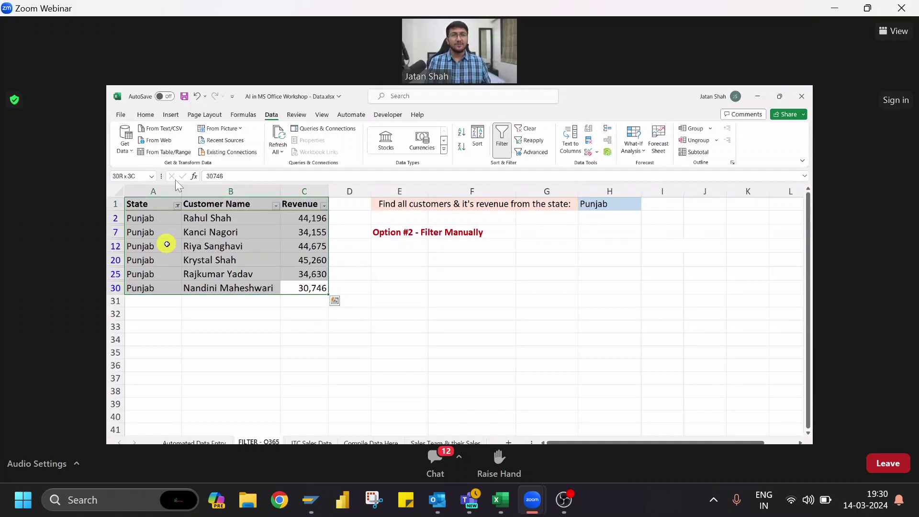
{"action": "key", "text": "ctrl+c"}
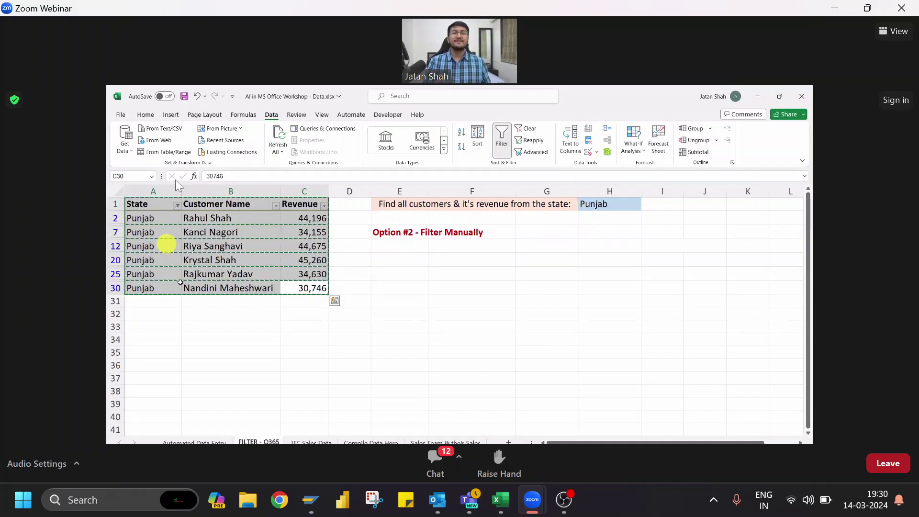
{"action": "left_click", "coordinate": [194, 442]}
{"action": "left_click", "coordinate": [474, 240]}
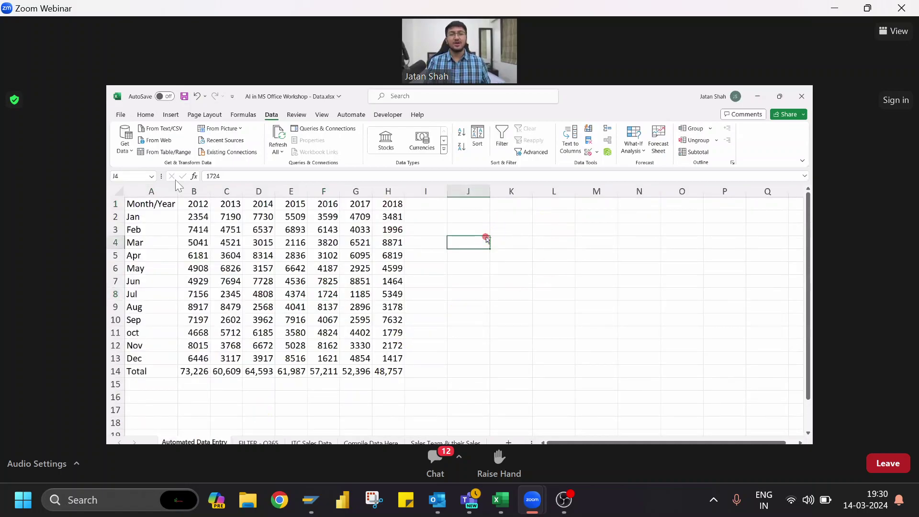
{"action": "key", "text": "ctrl+v"}
{"action": "key", "text": "alt+h"}
{"action": "key", "text": "o"}
{"action": "key", "text": "i"}
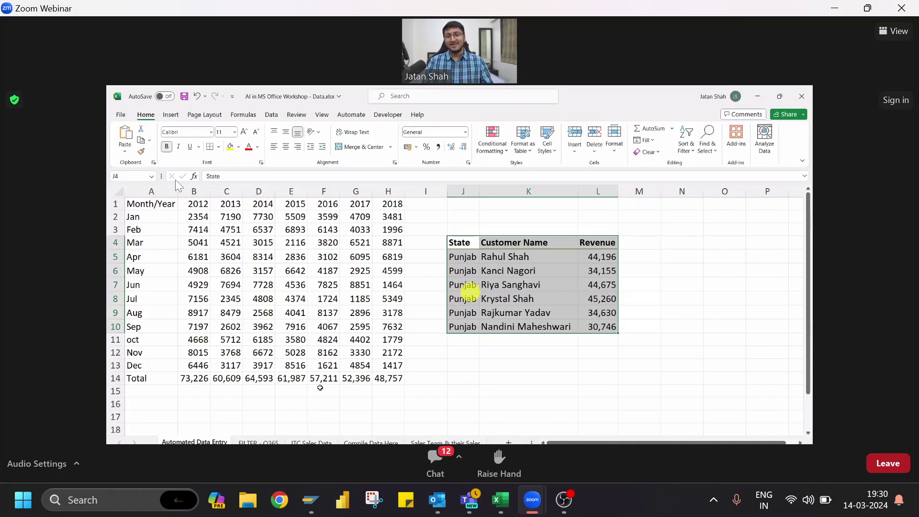
{"action": "left_click", "coordinate": [551, 271]}
{"action": "left_click", "coordinate": [551, 271]}
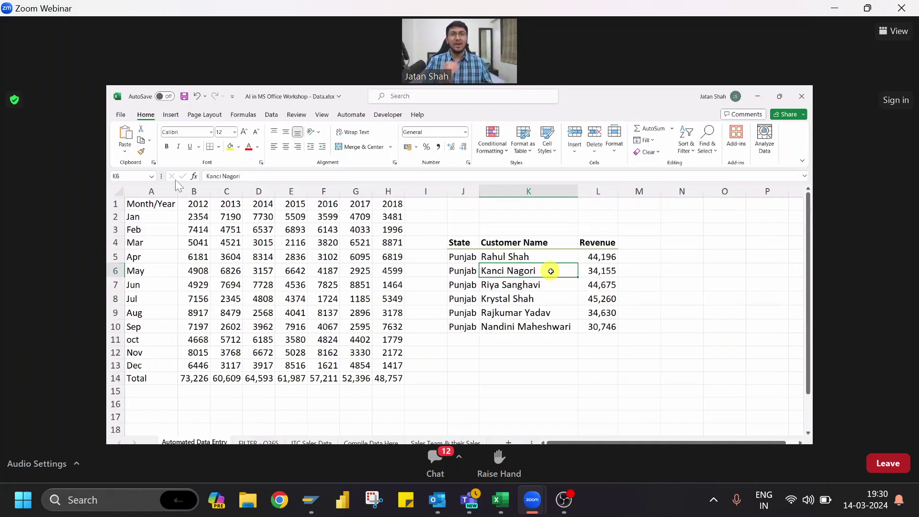
- Return to the FILTER - O365 sheet and remove the filter from the customer data
{"action": "left_click", "coordinate": [251, 442]}
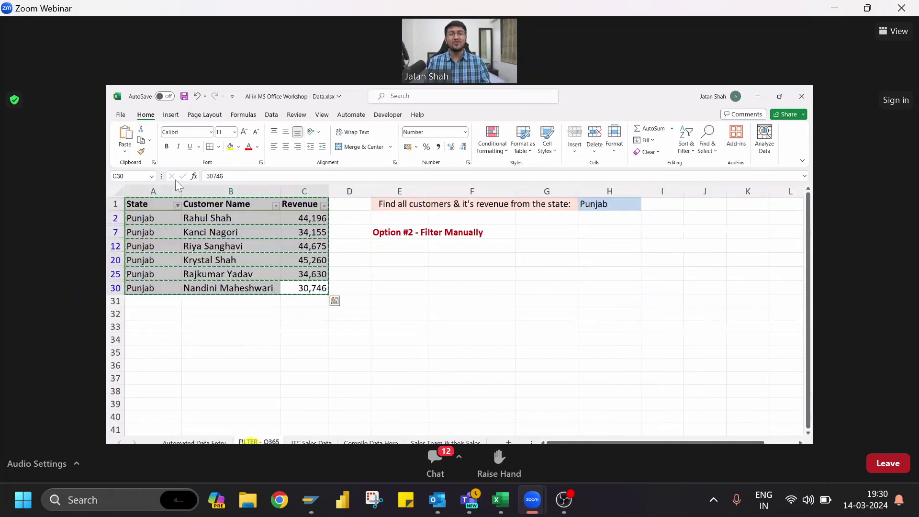
{"action": "left_click", "coordinate": [257, 260]}
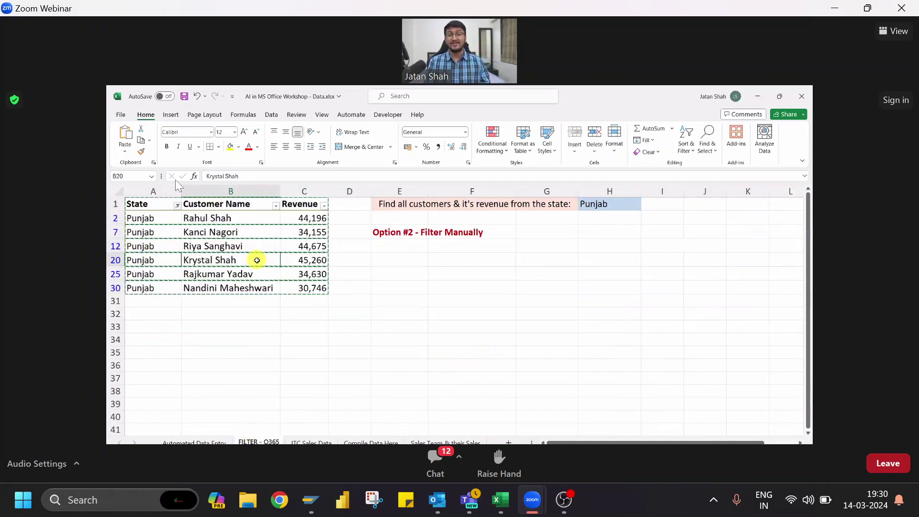
{"action": "key", "text": "ctrl+shift+l"}
- Set the lookup state in H1 to Kerala
{"action": "left_click", "coordinate": [611, 204]}
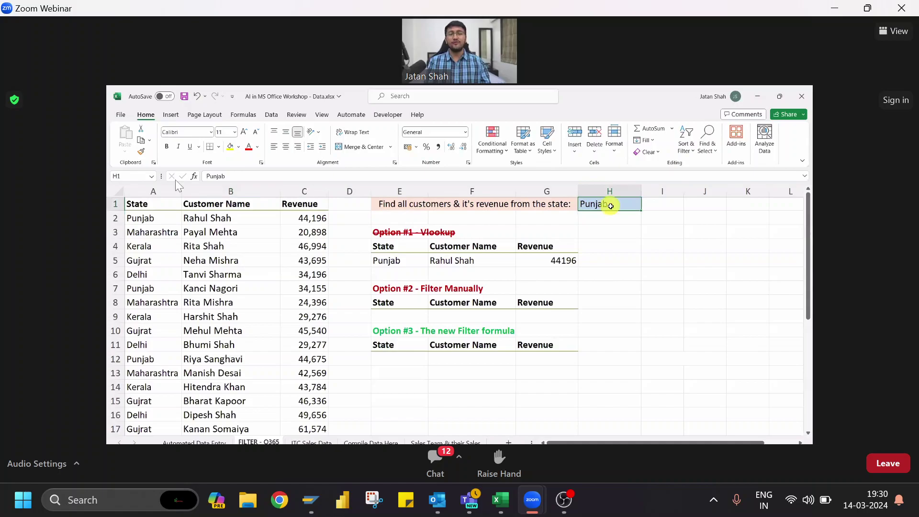
{"action": "type", "text": "Kerala"}
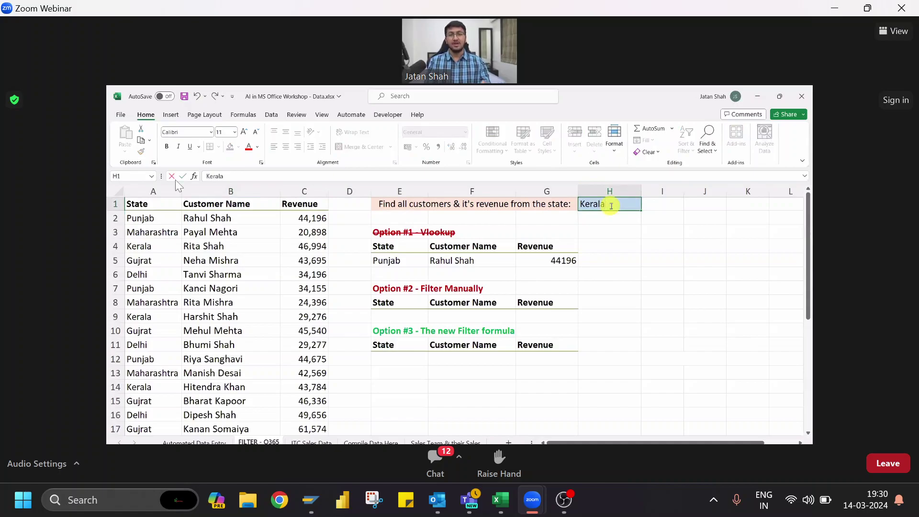
{"action": "key", "text": "Return"}
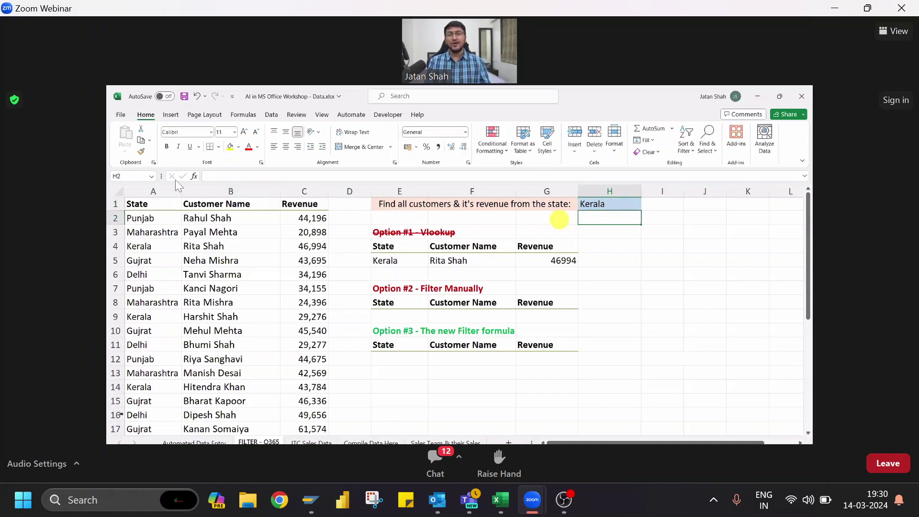
- Check the copied Punjab records on the Automated Data Entry sheet and return to the customer data on the FILTER - O365 sheet
{"action": "left_click", "coordinate": [186, 439]}
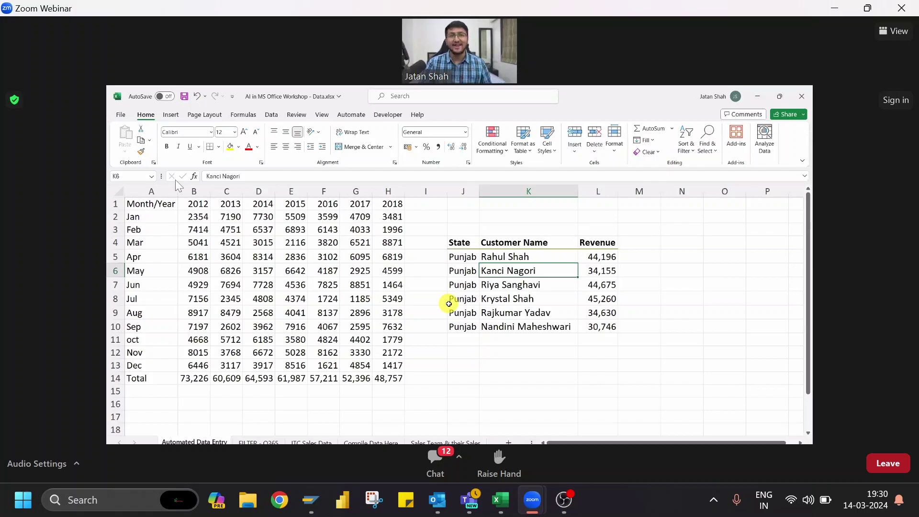
{"action": "key", "text": "ctrl+Page_Down"}
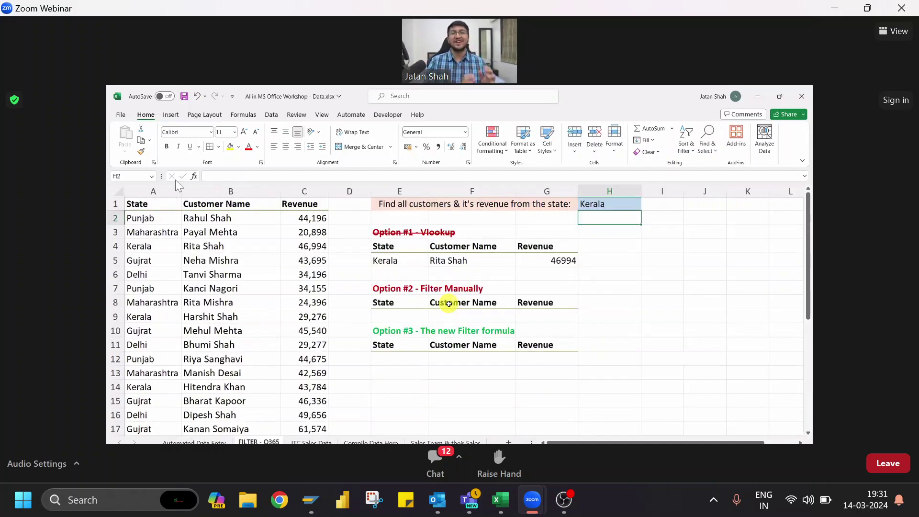
{"action": "left_click", "coordinate": [243, 262]}
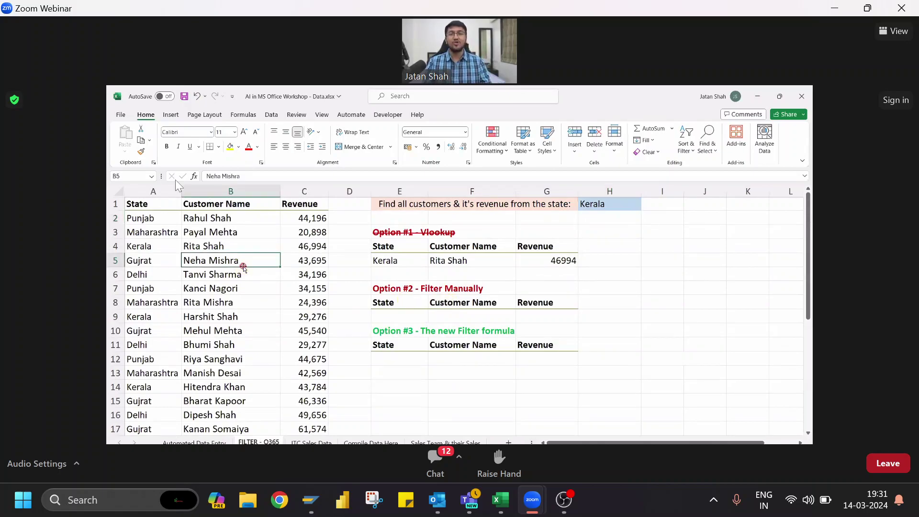
{"action": "left_click", "coordinate": [271, 114]}
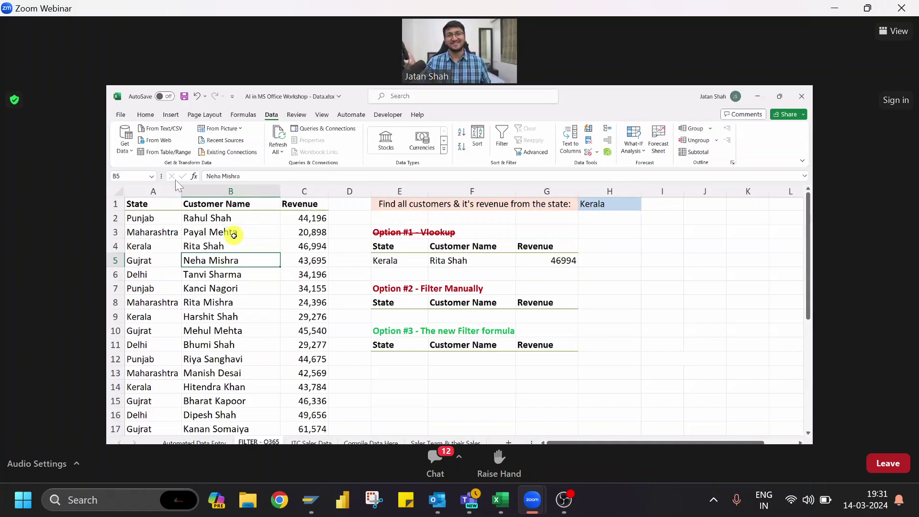
- Set the lookup state in H1 to Punjab and strike through the Option #2 - Filter Manually heading
{"action": "left_click", "coordinate": [583, 205]}
{"action": "type", "text": "P"}
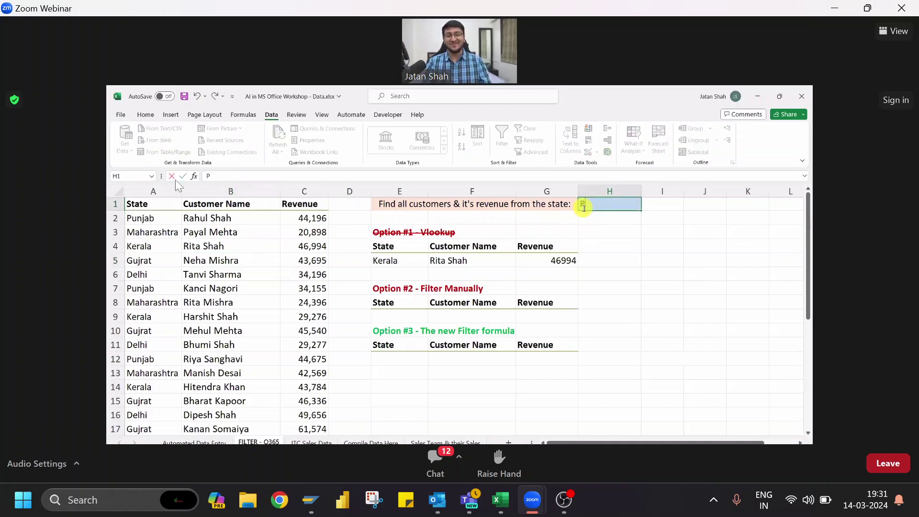
{"action": "type", "text": "unjab"}
{"action": "key", "text": "Return"}
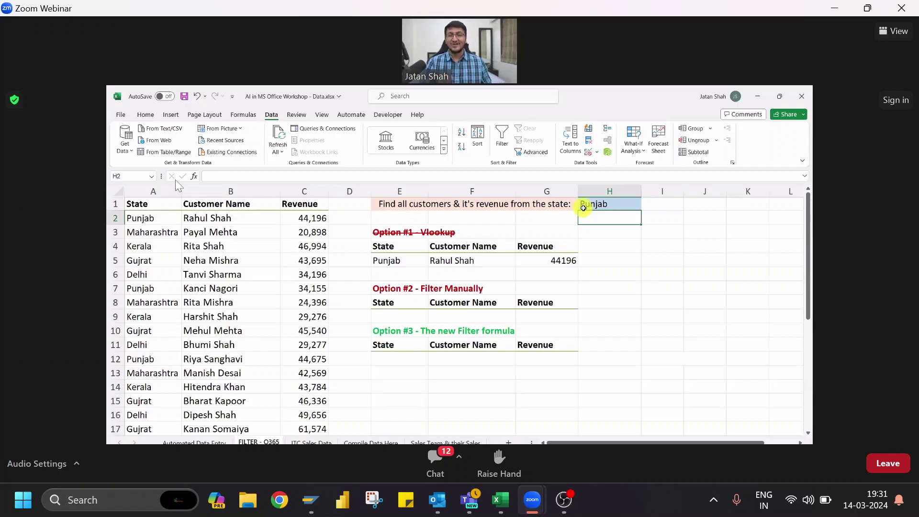
{"action": "left_click", "coordinate": [455, 287]}
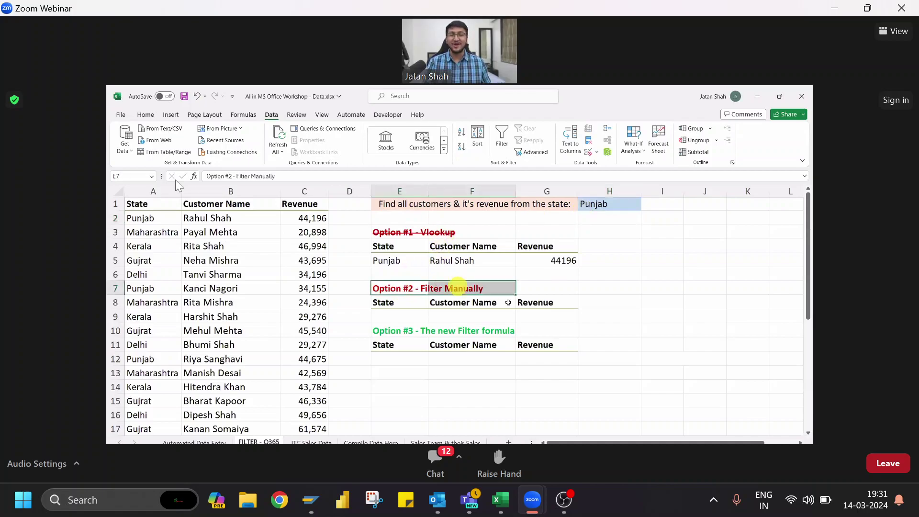
{"action": "key", "text": "ctrl+5"}
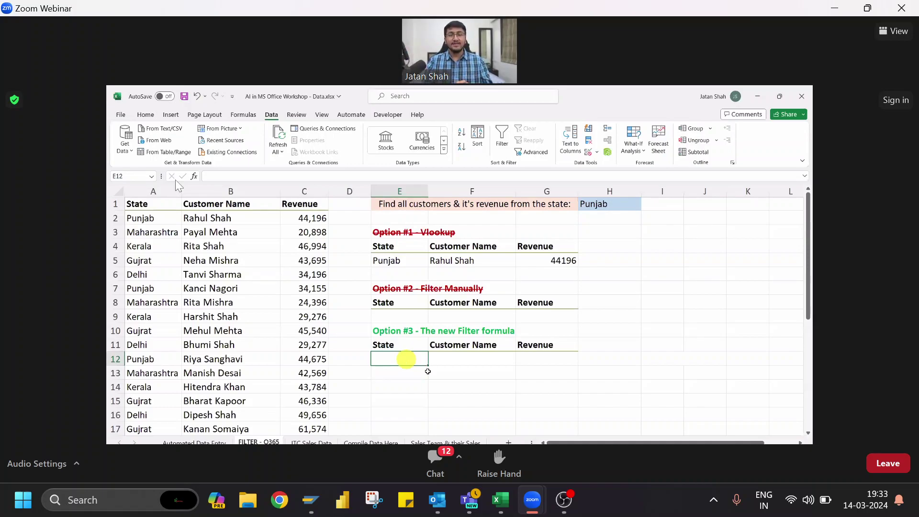
{"action": "left_click_drag", "start_coordinate": [407, 359], "coordinate": [535, 415]}
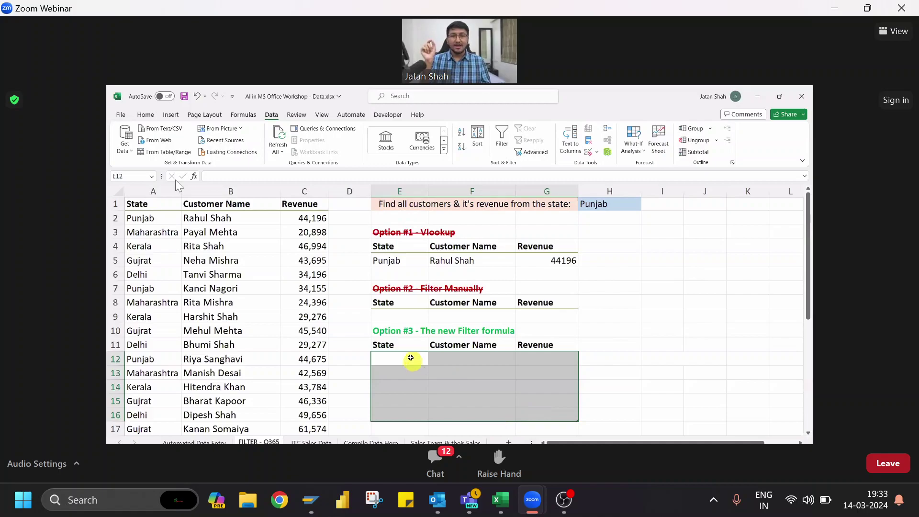
{"action": "left_click_drag", "start_coordinate": [410, 359], "coordinate": [538, 413]}
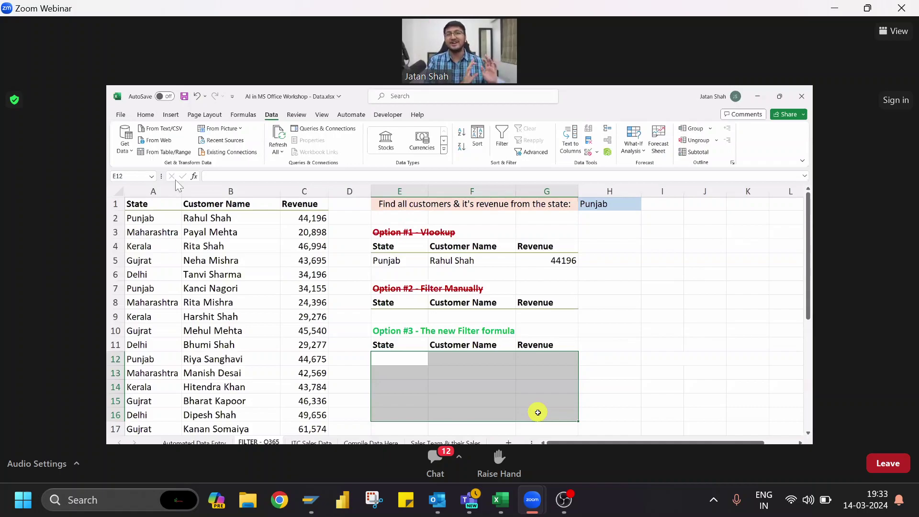
{"action": "left_click", "coordinate": [597, 206]}
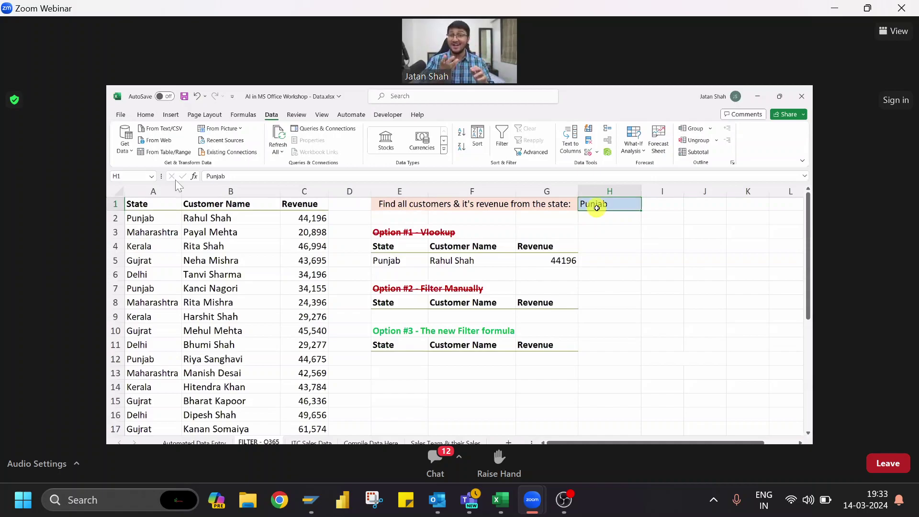
- Start a FILTER formula in E12 with the customer data A2:C30 as the array
{"action": "left_click", "coordinate": [396, 357]}
{"action": "type", "text": "="}
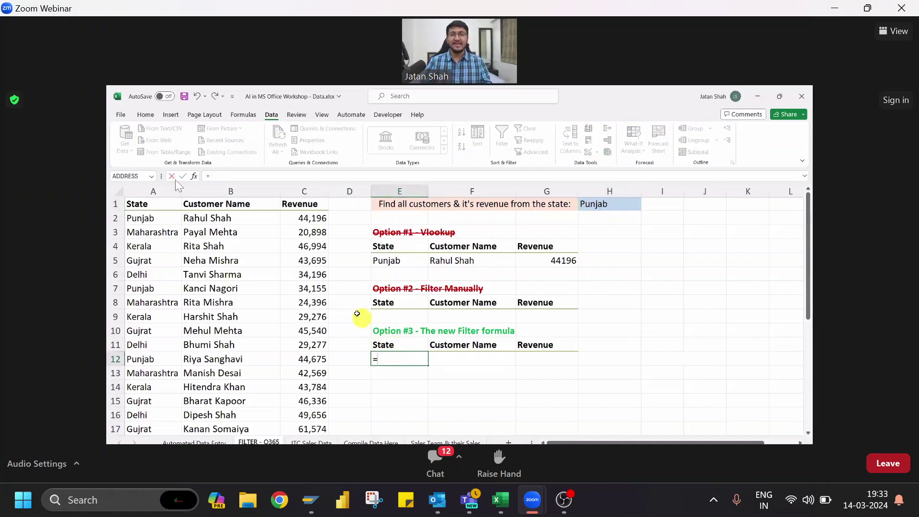
{"action": "type", "text": "fil"}
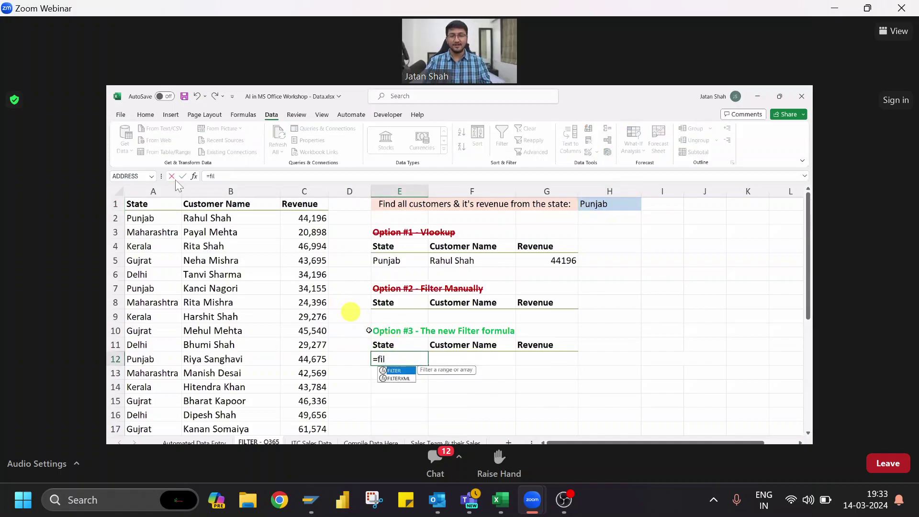
{"action": "left_click", "coordinate": [410, 379]}
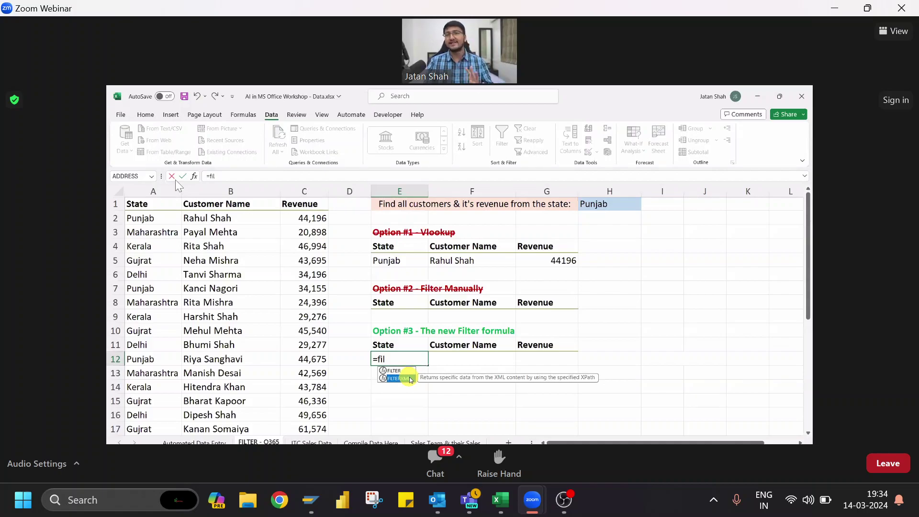
{"action": "left_click", "coordinate": [404, 372]}
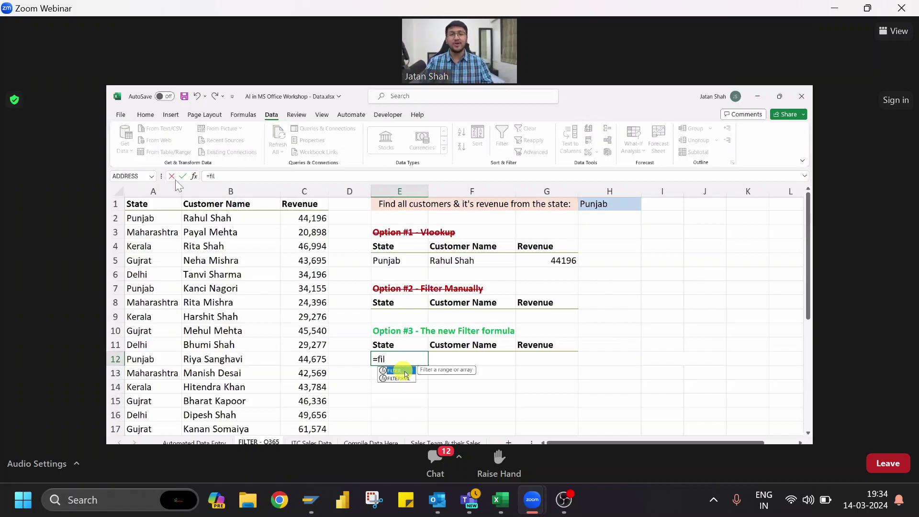
{"action": "double_click", "coordinate": [405, 372]}
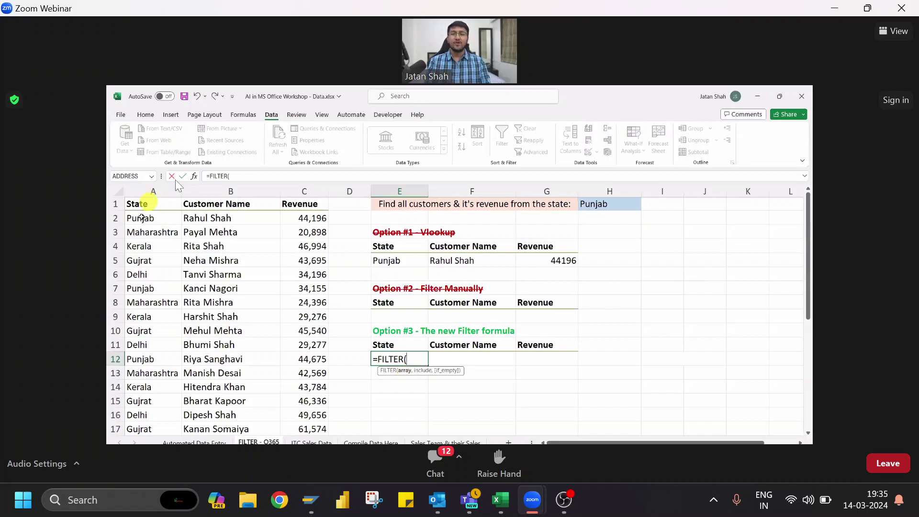
{"action": "left_click", "coordinate": [143, 218]}
{"action": "left_click_drag", "start_coordinate": [146, 218], "coordinate": [307, 397]}
{"action": "scroll", "coordinate": [306, 397], "scroll_direction": "up", "scroll_amount": 5}
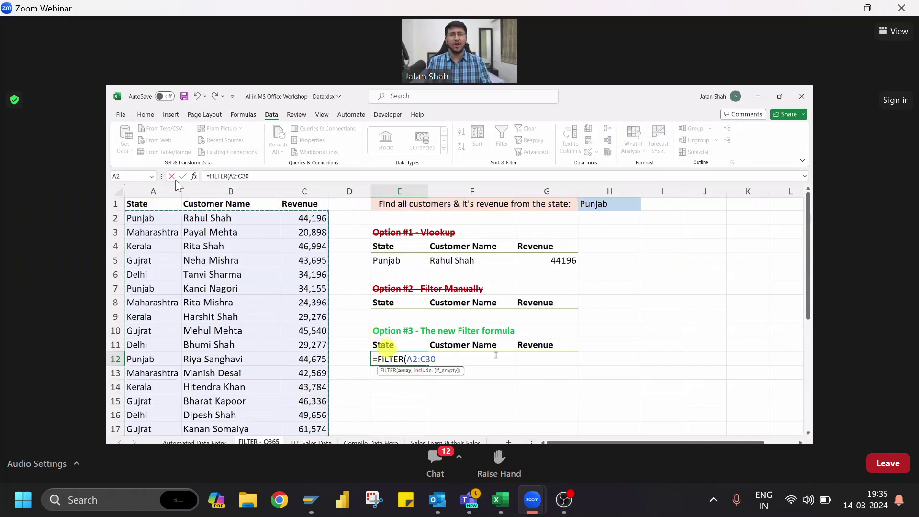
{"action": "type", "text": ","}
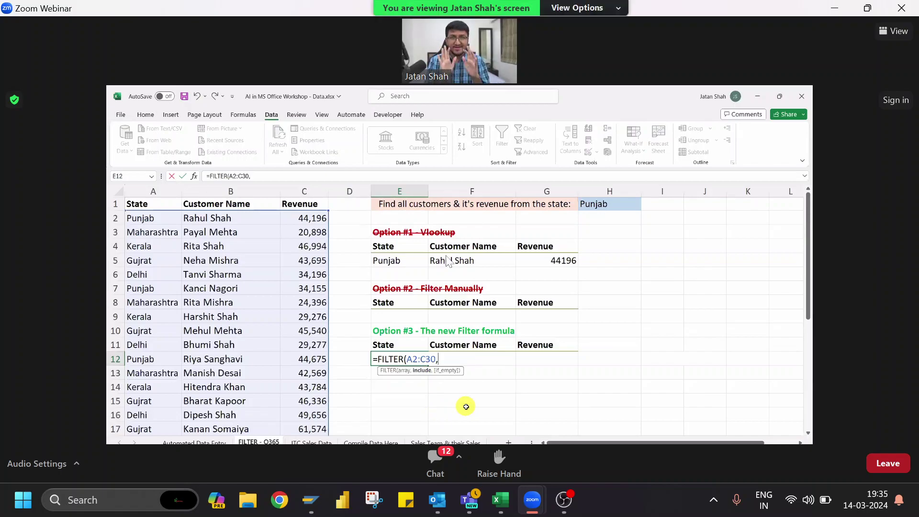
- Lower the system volume to about half
{"action": "left_click", "coordinate": [806, 501]}
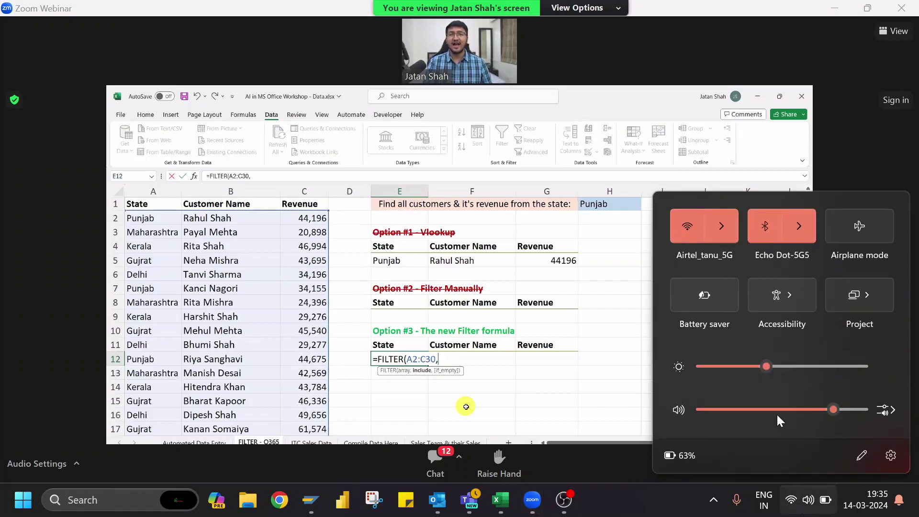
{"action": "left_click", "coordinate": [778, 412]}
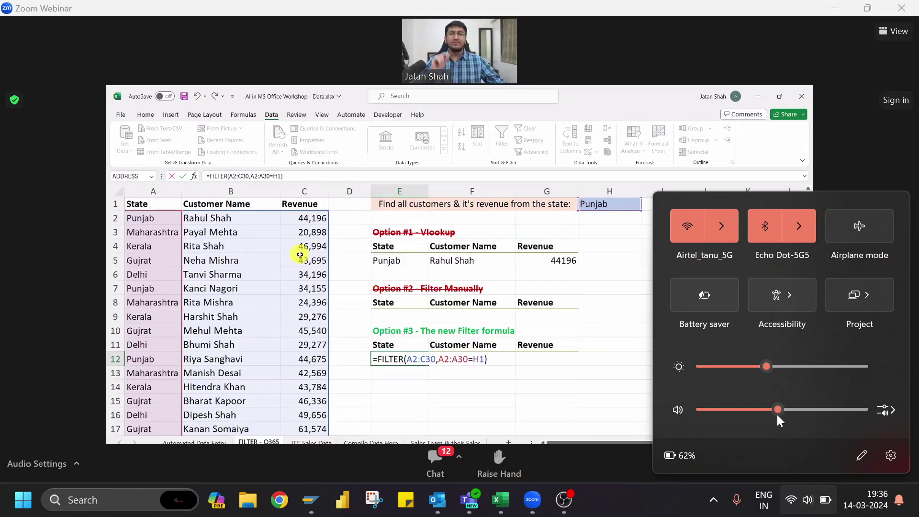
- Complete the formula in E12 as =FILTER(A2:C30,A2:A30=H1)
{"action": "key", "text": "Return"}
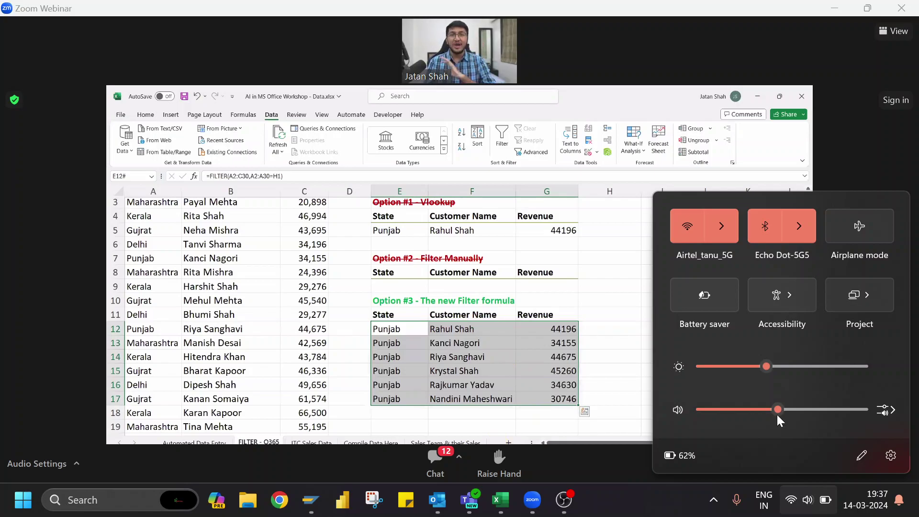
- Raise the system volume to nearly the maximum and dismiss the quick settings
{"action": "left_click_drag", "start_coordinate": [778, 414], "coordinate": [861, 415]}
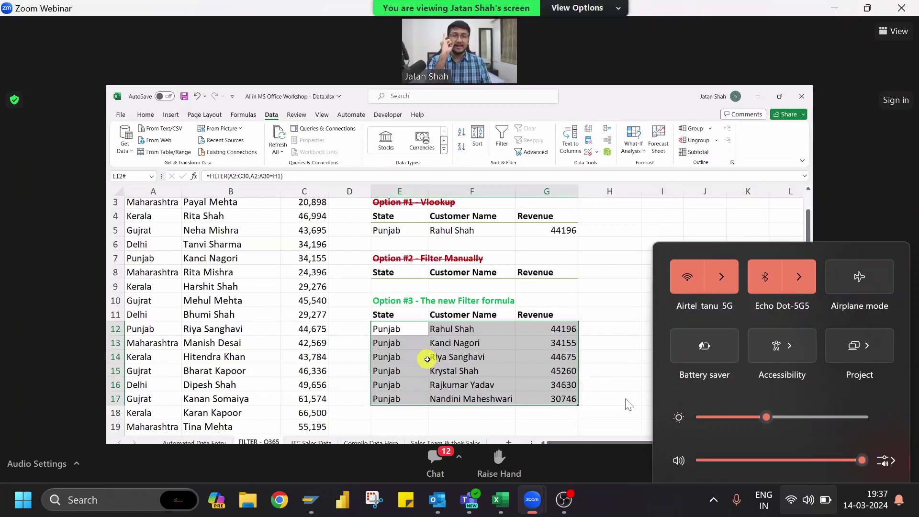
{"action": "left_click", "coordinate": [629, 404]}
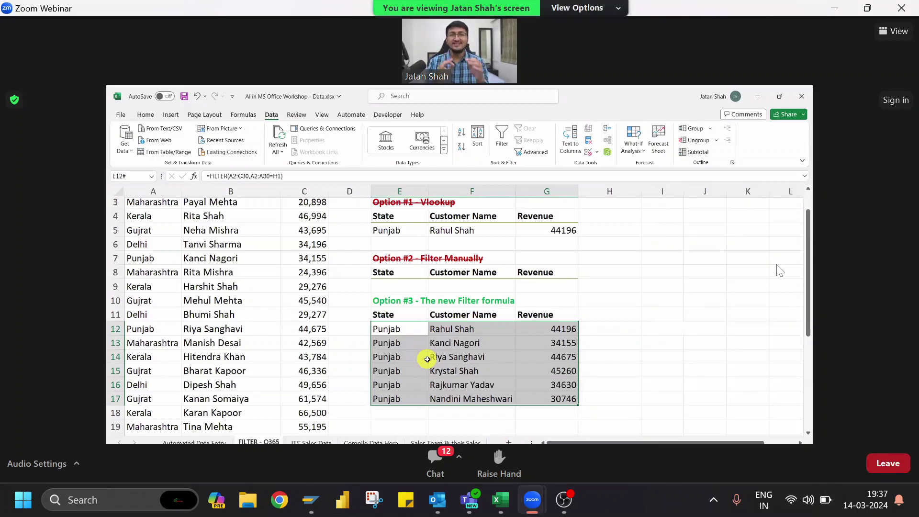
{"action": "mouse_move", "coordinate": [862, 16]}
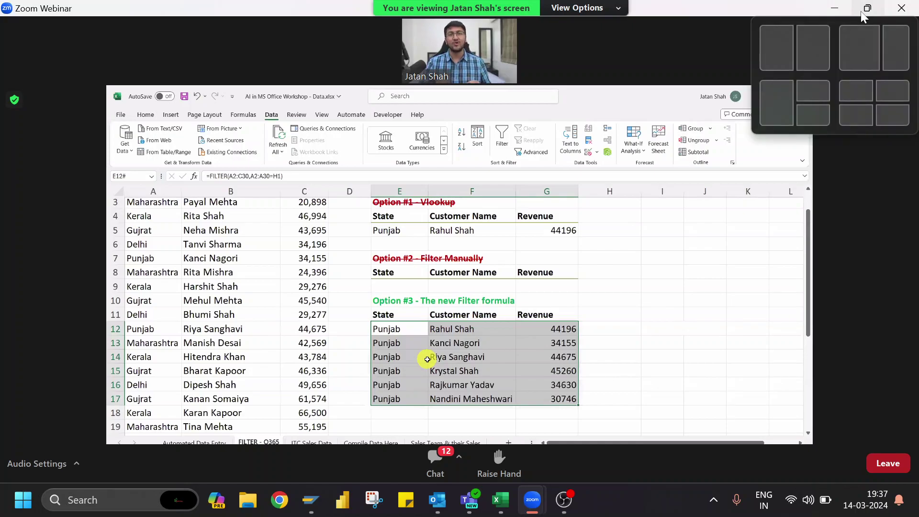
{"action": "left_click", "coordinate": [865, 14]}
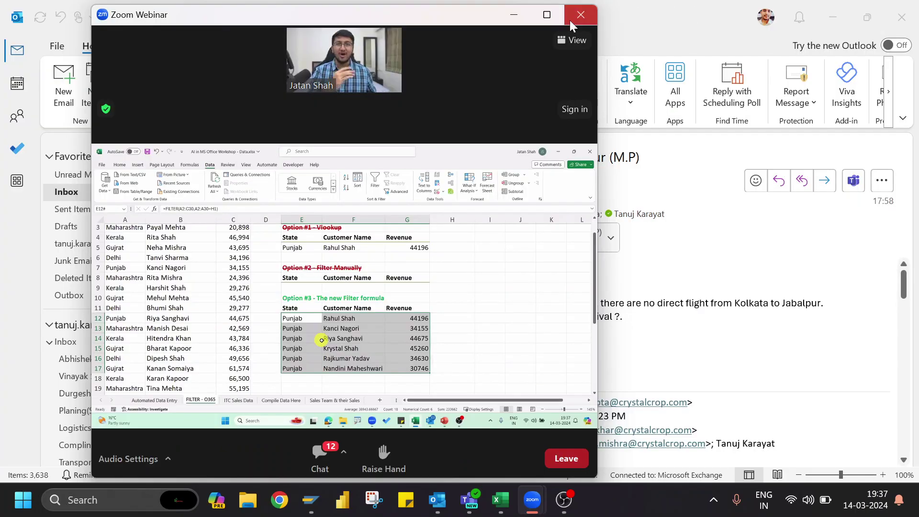
{"action": "left_click", "coordinate": [548, 16]}
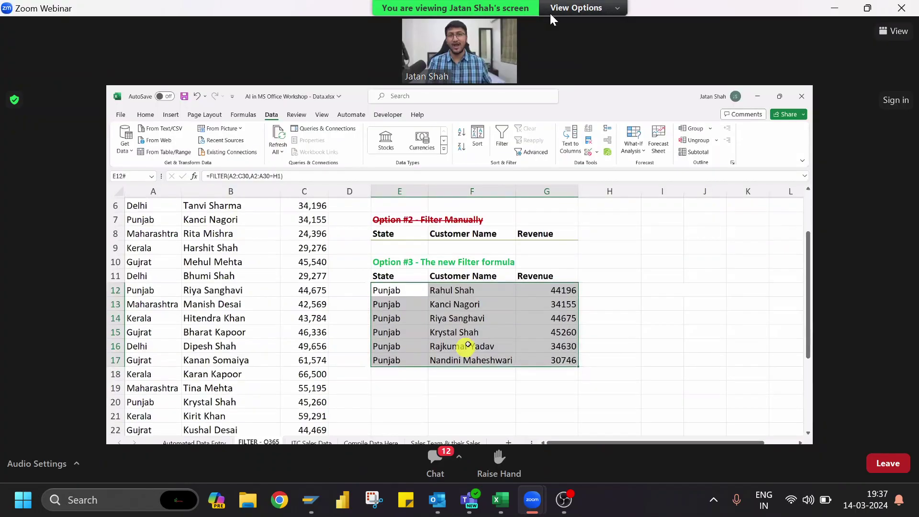
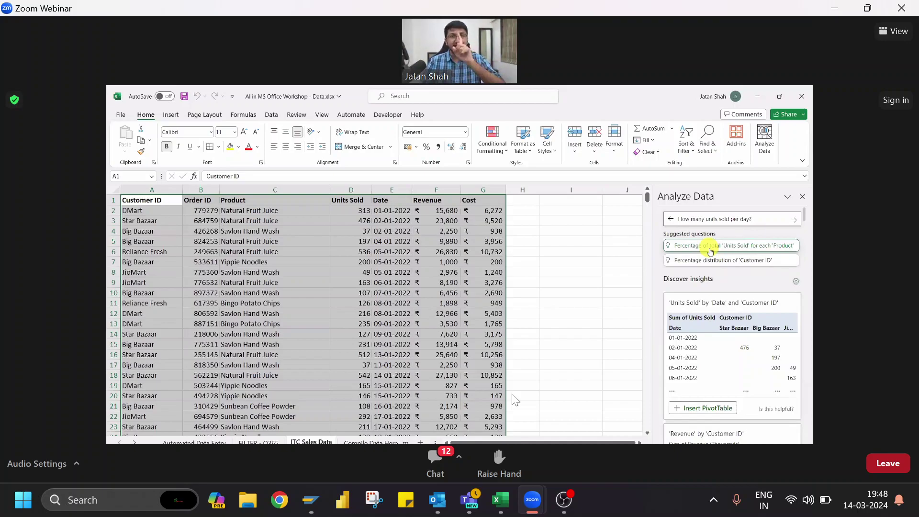
- Ask Analyze Data "How many units sold per day?" for the ITC Sales Data and insert the suggested PivotChart
{"action": "key", "text": "Return"}
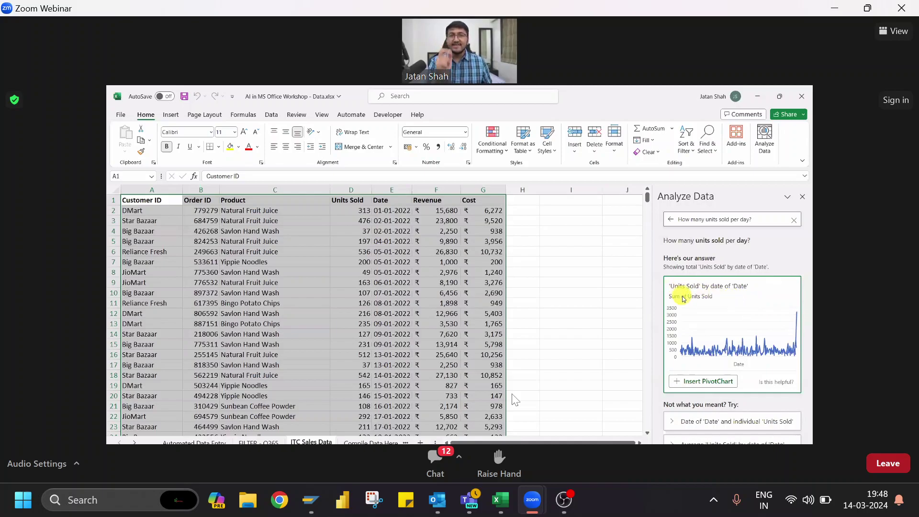
{"action": "left_click", "coordinate": [697, 381]}
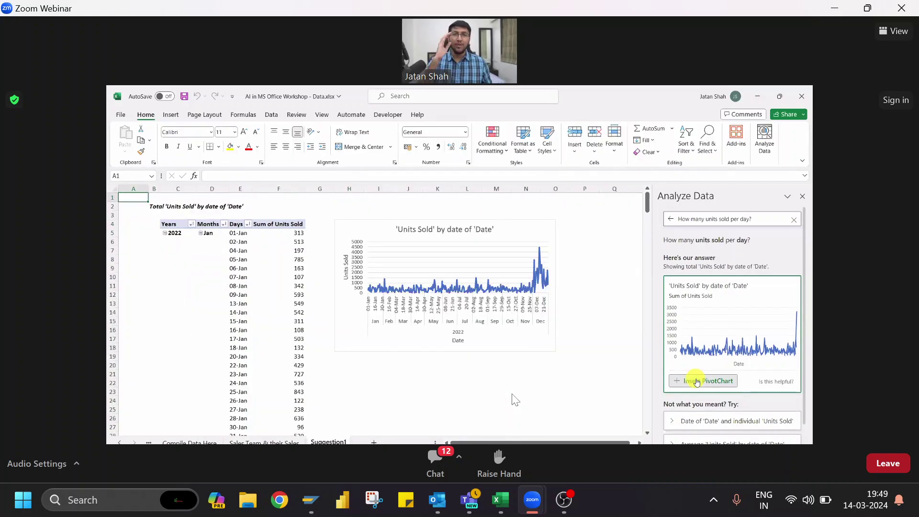
{"action": "left_click", "coordinate": [241, 242]}
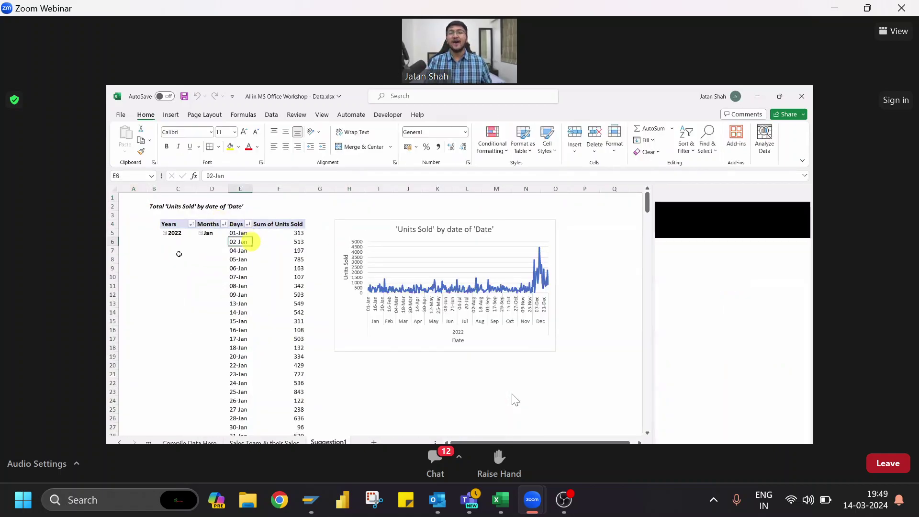
{"action": "left_click", "coordinate": [352, 230]}
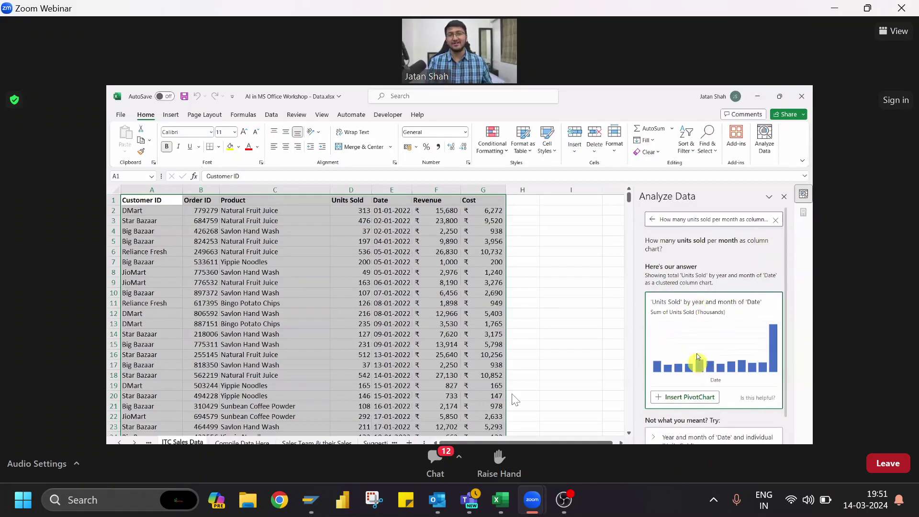
- Insert the suggested column PivotChart of units sold per month and go through the monthly rows from Jan to Sep beside the chart
{"action": "left_click", "coordinate": [691, 399]}
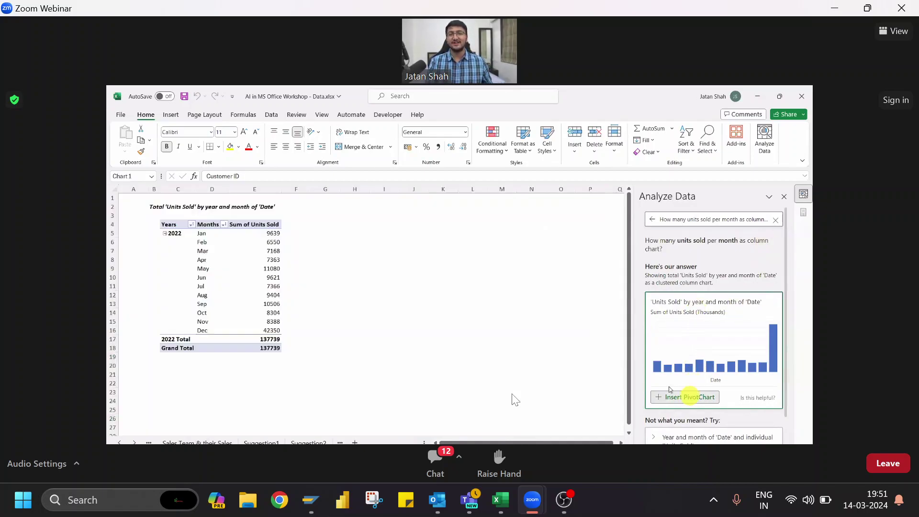
{"action": "left_click", "coordinate": [202, 233]}
{"action": "key", "text": "Down"}
{"action": "key", "text": "Down"}
{"action": "key", "text": "Down"}
{"action": "key", "text": "Down"}
{"action": "key", "text": "Down"}
{"action": "key", "text": "Down"}
{"action": "key", "text": "Down"}
{"action": "key", "text": "Down"}
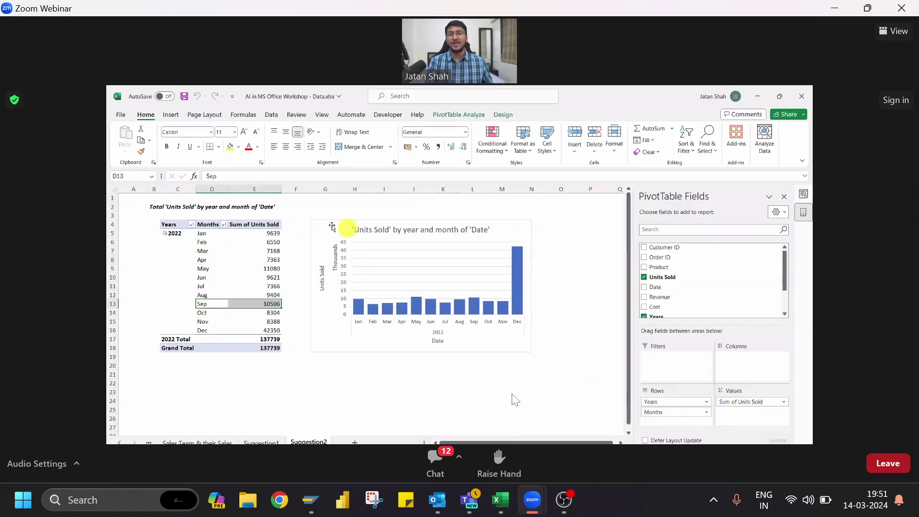
{"action": "left_click", "coordinate": [332, 226]}
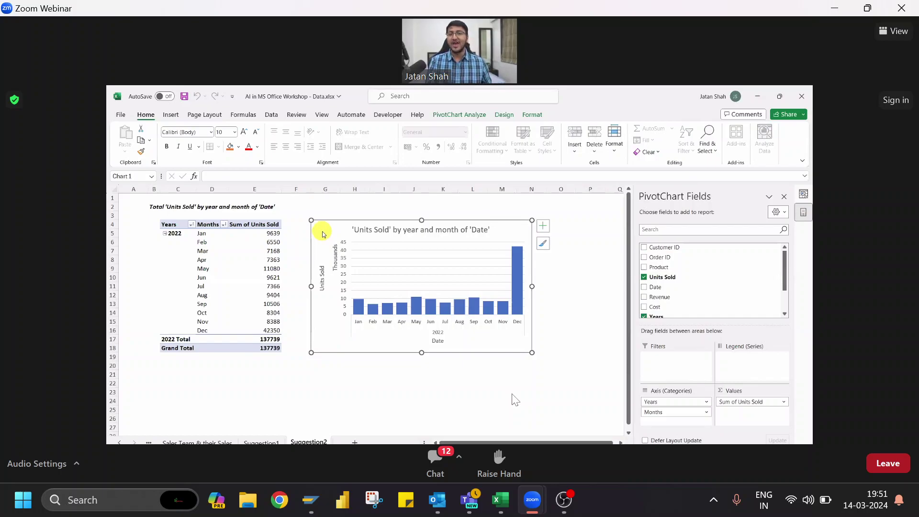
- Switch to the PowerPoint slide show of the workshop
{"action": "key", "text": "alt+Tab"}
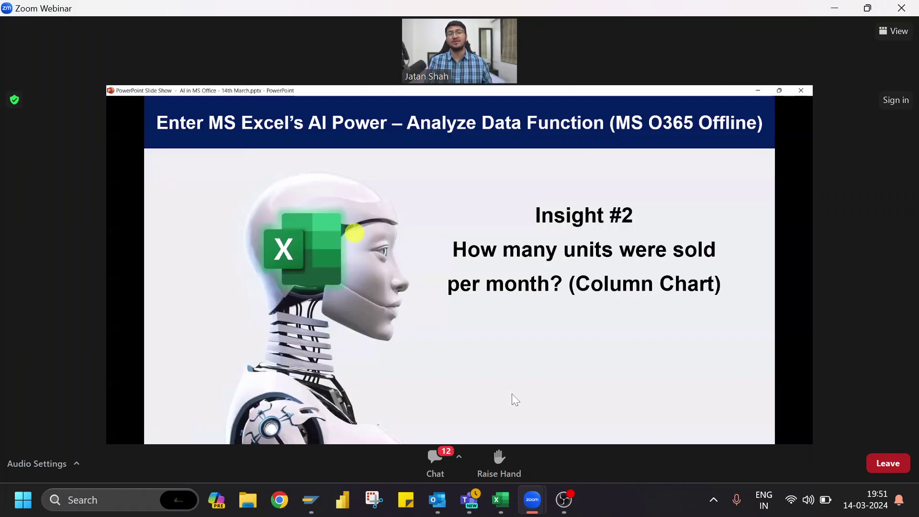
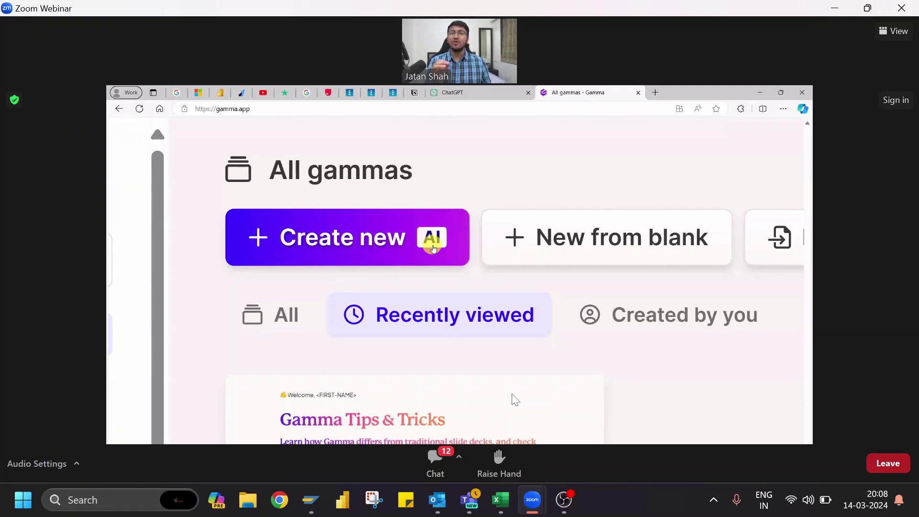
- Start a new AI creation in Gamma with the option to generate it from a one-line prompt
{"action": "left_click", "coordinate": [433, 247]}
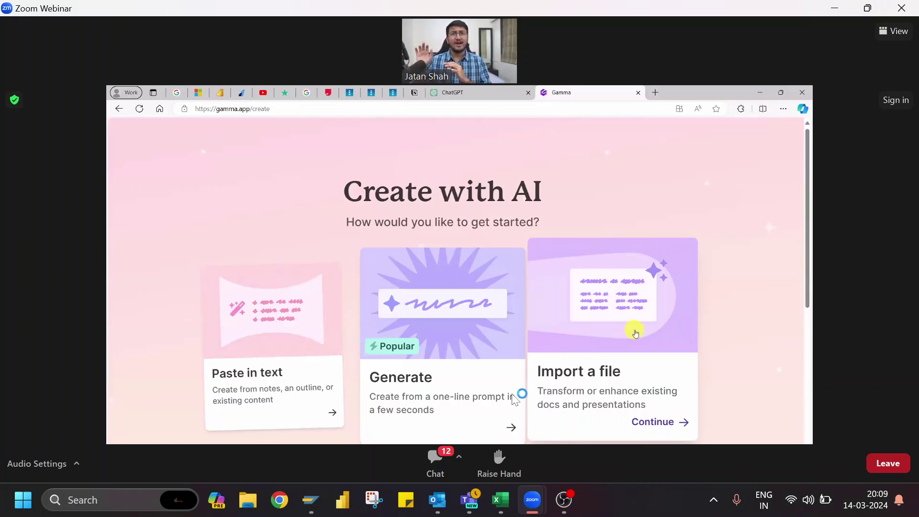
{"action": "key", "text": "XF86MonBrightnessUp"}
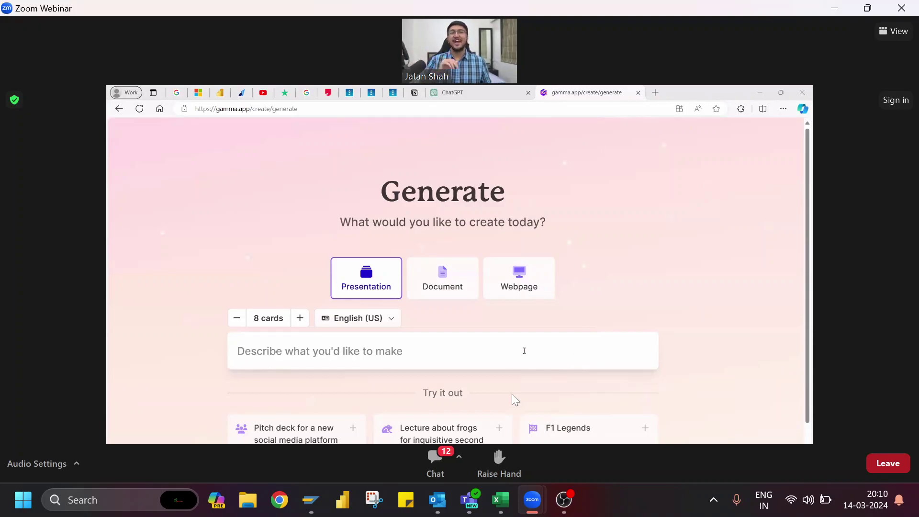
- Generate an outline from the prompt "Create an 8 slide presentation on the topic "India in the year 2030". Talk about different industries & sectors."
{"action": "left_click", "coordinate": [481, 350]}
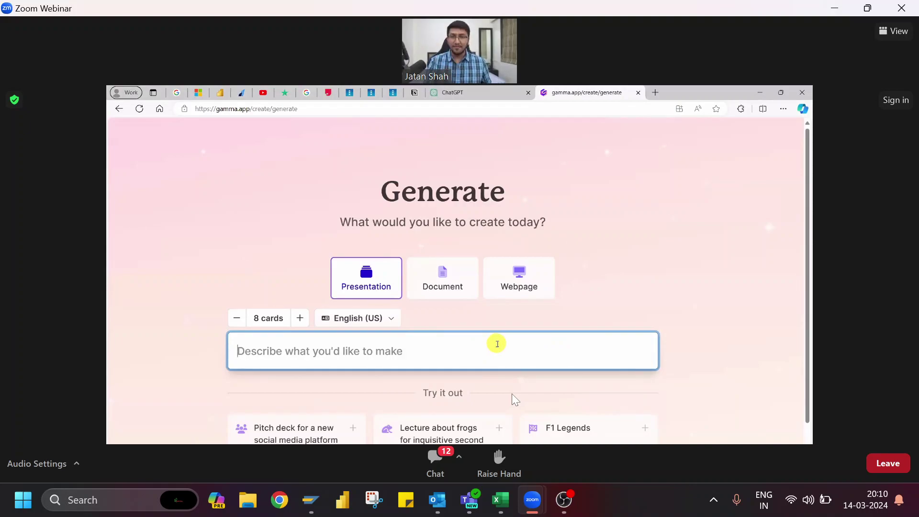
{"action": "type", "text": "Wt"}
{"action": "key", "text": "ctrl+a"}
{"action": "type", "text": "Cre"}
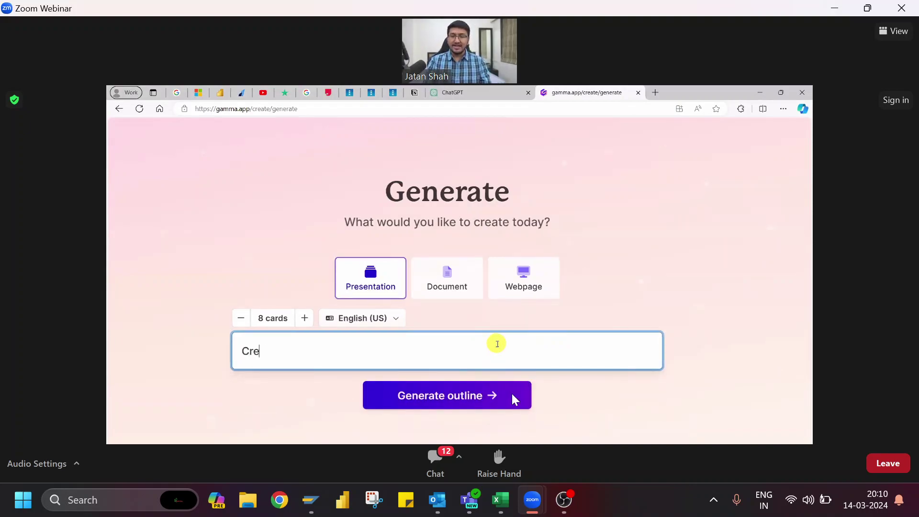
{"action": "type", "text": "ate an"}
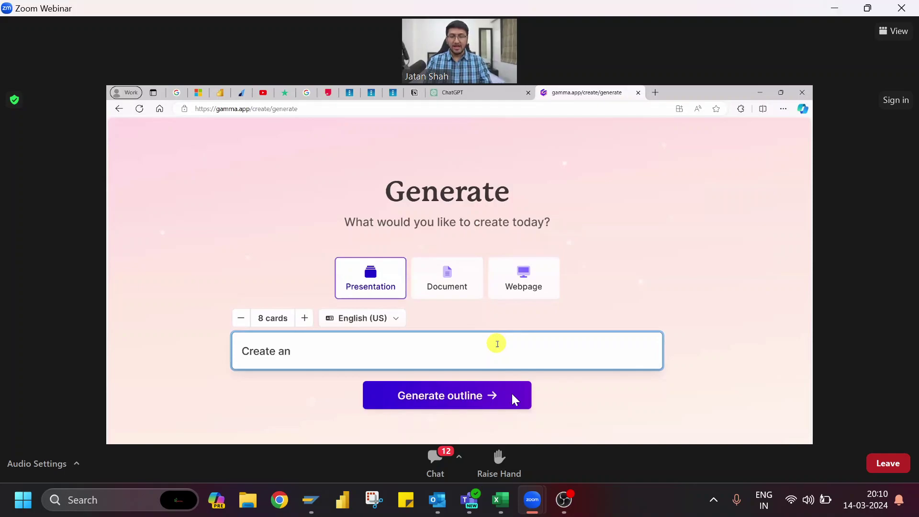
{"action": "type", "text": " 8 slide p"}
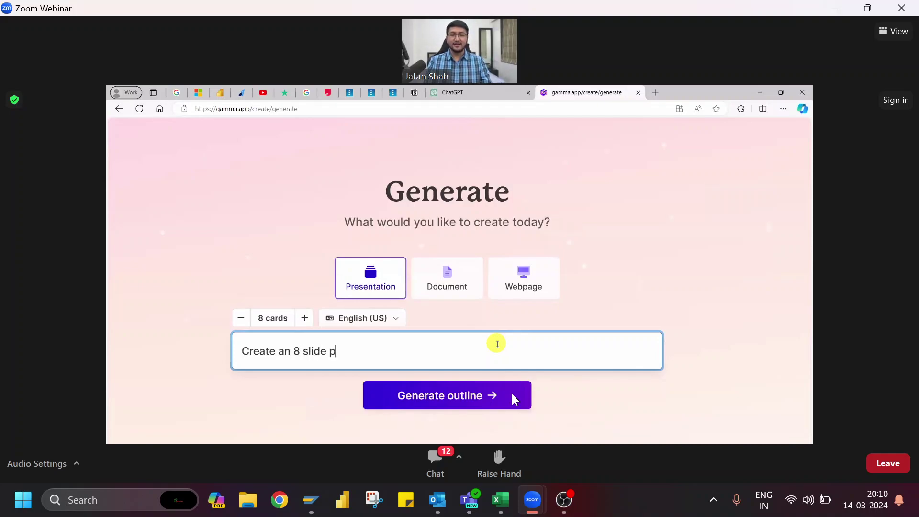
{"action": "type", "text": "resentation"}
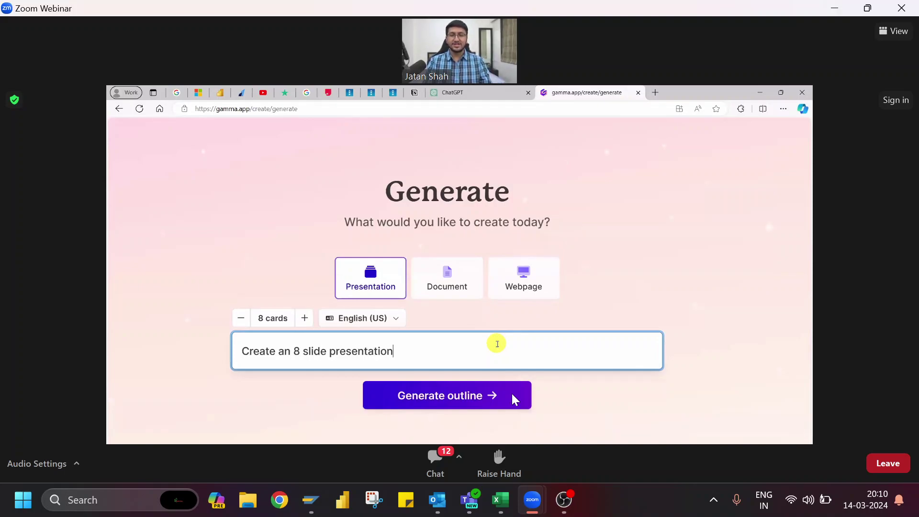
{"action": "type", "text": " on the topic "}
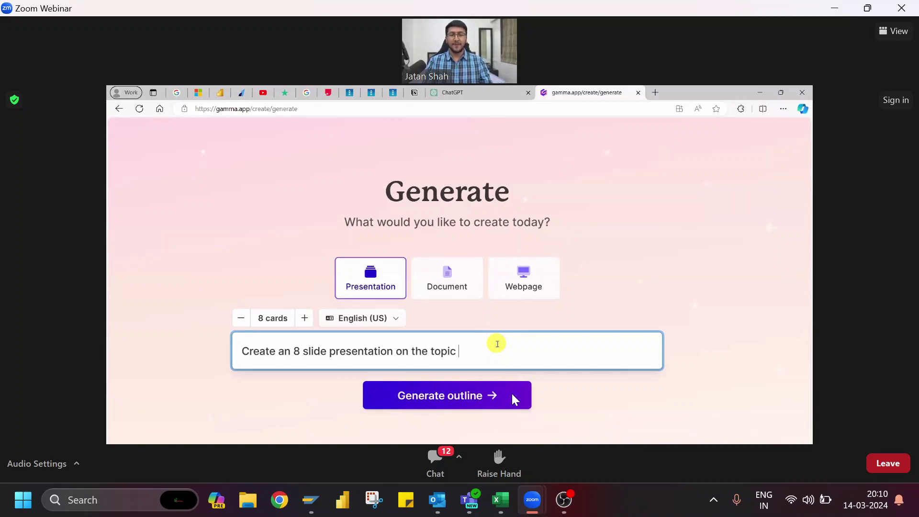
{"action": "type", "text": "\"India intthe year "}
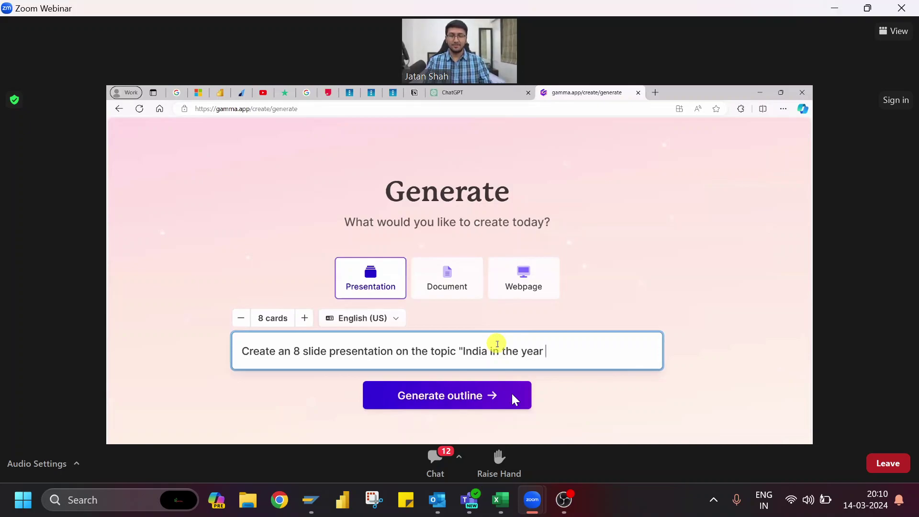
{"action": "type", "text": "2030\". "}
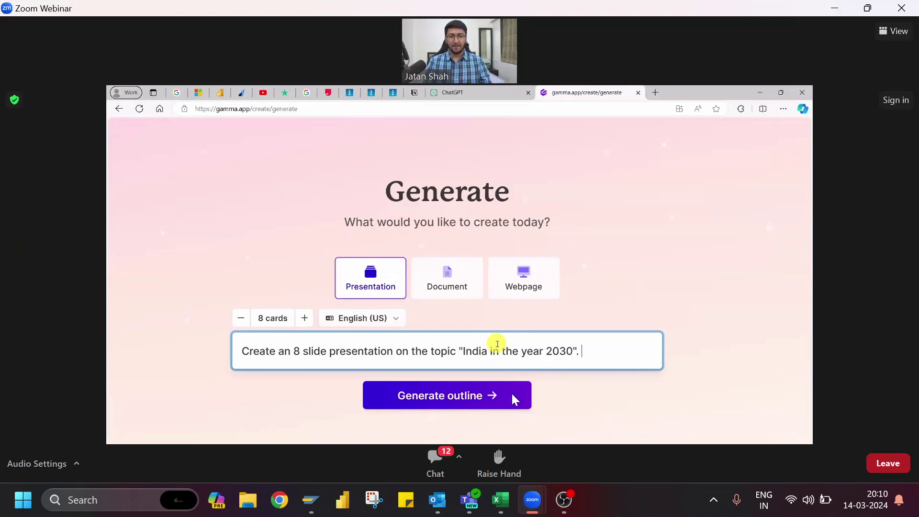
{"action": "type", "text": "Talk about i"}
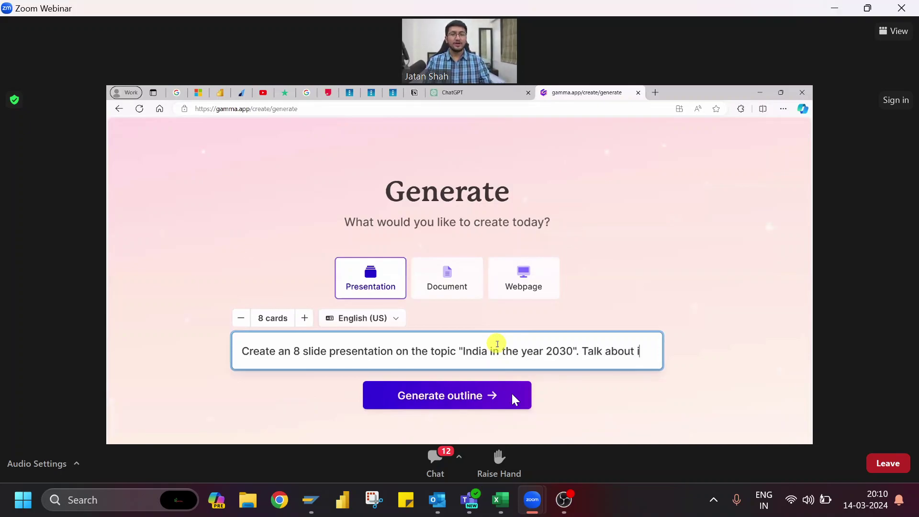
{"action": "type", "text": "ifferent id"}
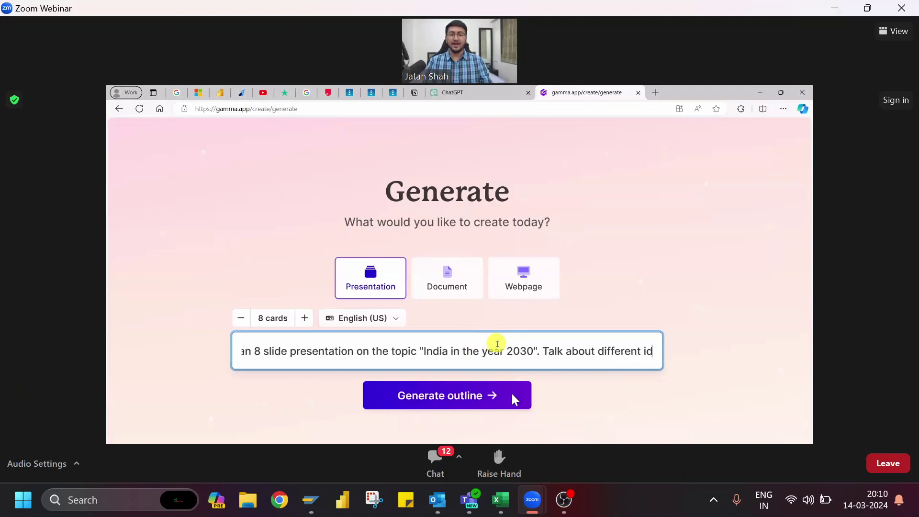
{"action": "type", "text": "ustries"}
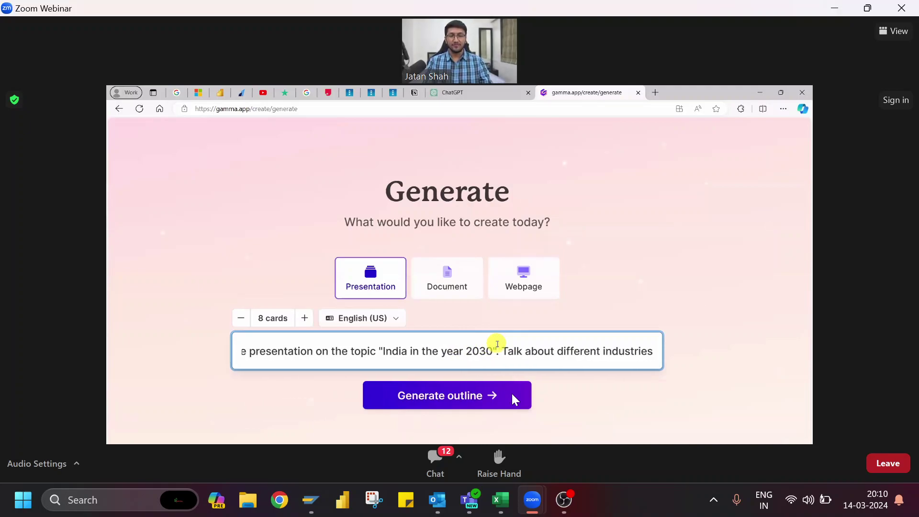
{"action": "type", "text": " & sector"}
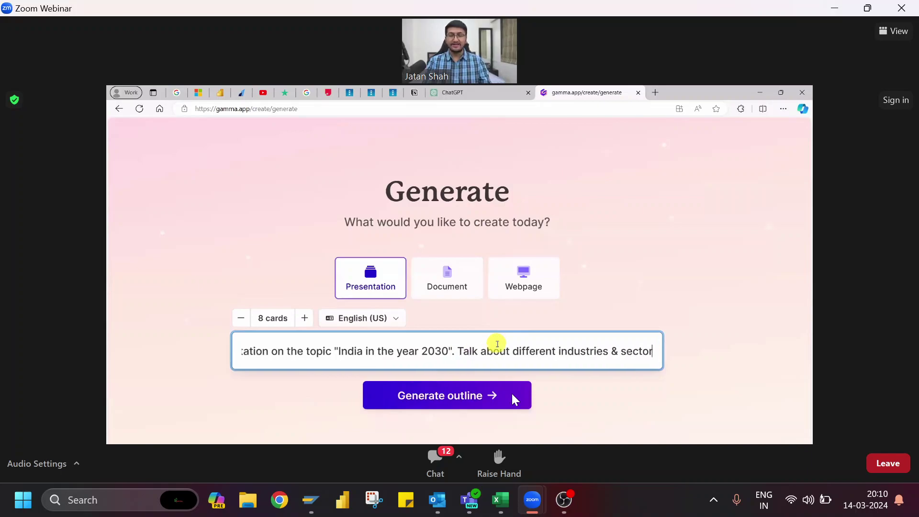
{"action": "type", "text": "s."}
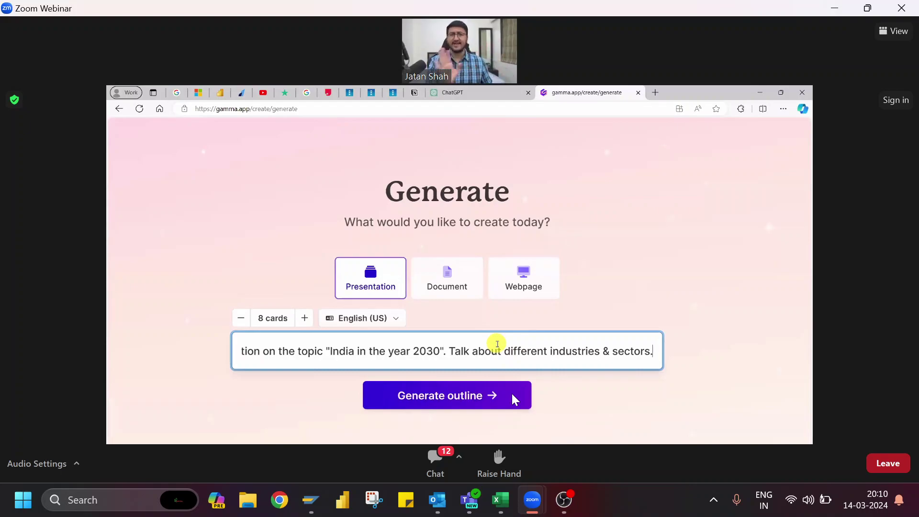
{"action": "left_click", "coordinate": [440, 404]}
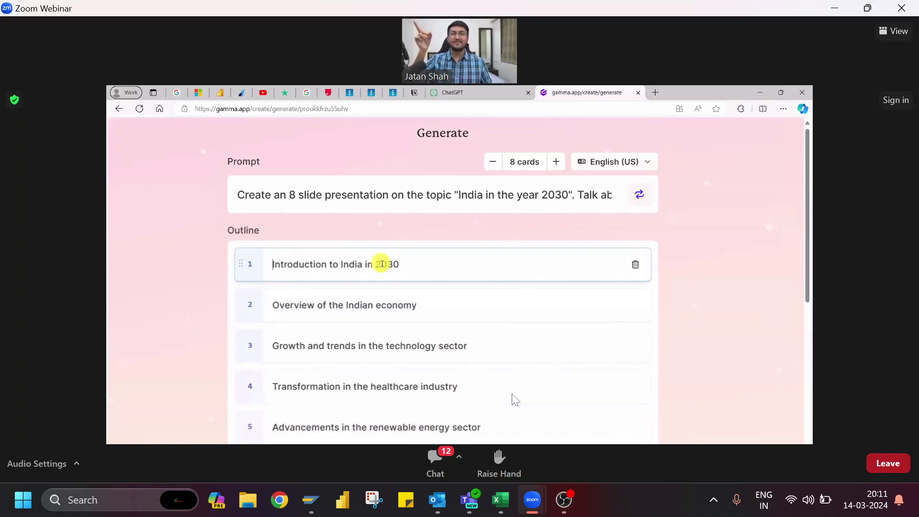
- Go through the outline cards and try adding placeholder text to the title of card 8, removing it again
{"action": "scroll", "coordinate": [387, 297], "scroll_direction": "down", "scroll_amount": 3}
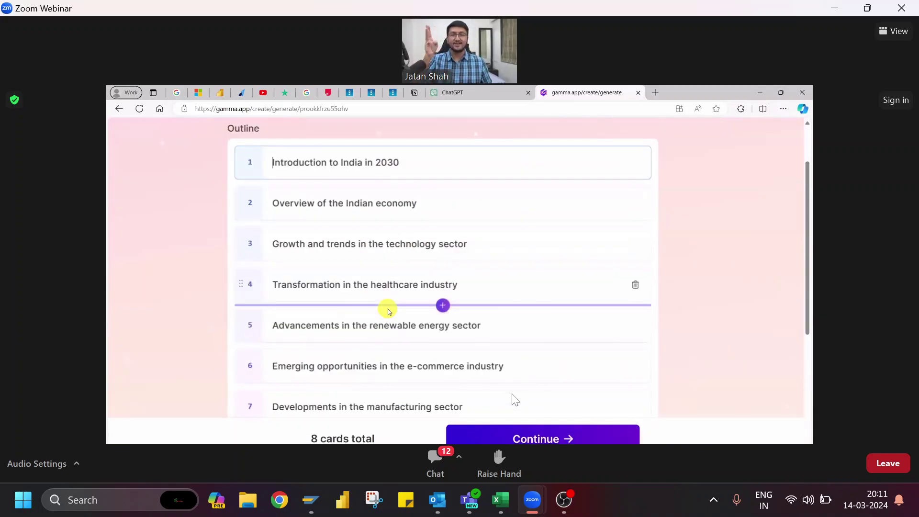
{"action": "scroll", "coordinate": [389, 309], "scroll_direction": "down", "scroll_amount": 1}
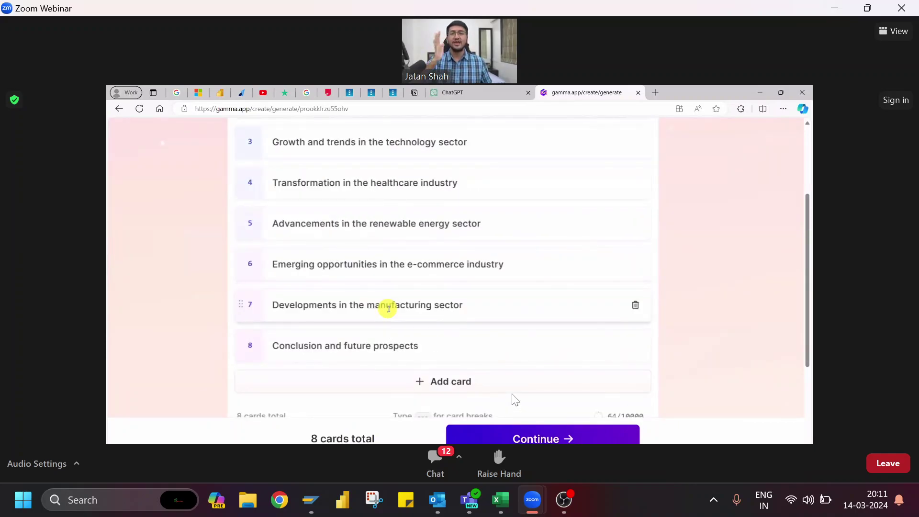
{"action": "scroll", "coordinate": [389, 309], "scroll_direction": "down", "scroll_amount": 1}
{"action": "left_click", "coordinate": [429, 292]}
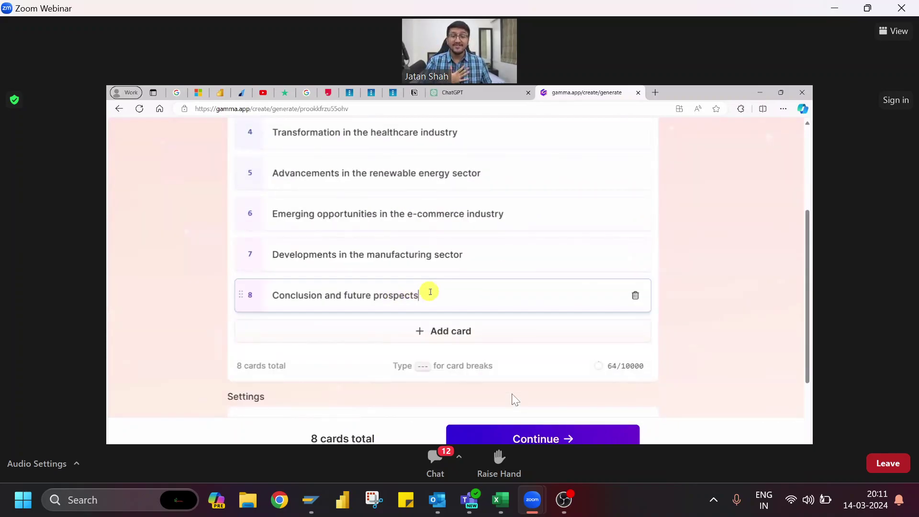
{"action": "type", "text": "ajhsdjhjfhfhjsdvfhjsdgf"}
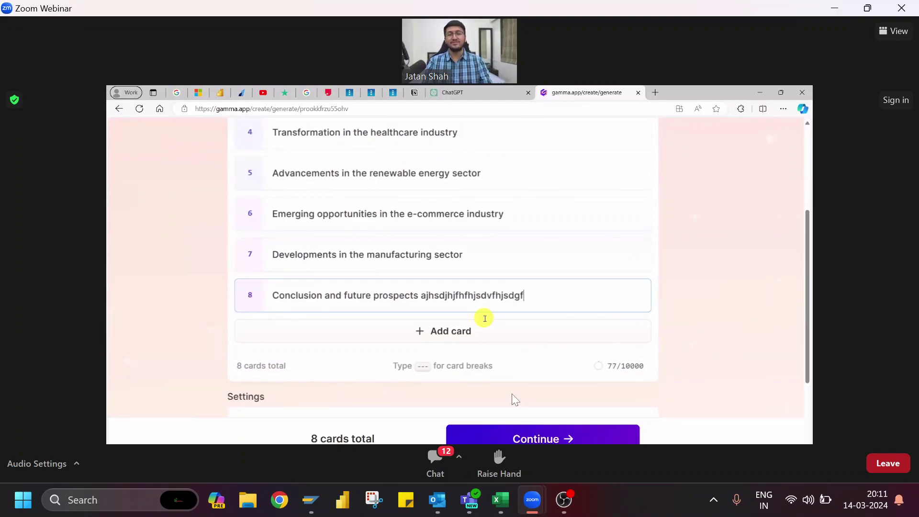
{"action": "key", "text": "ctrl+shift+Left"}
{"action": "key", "text": "BackSpace"}
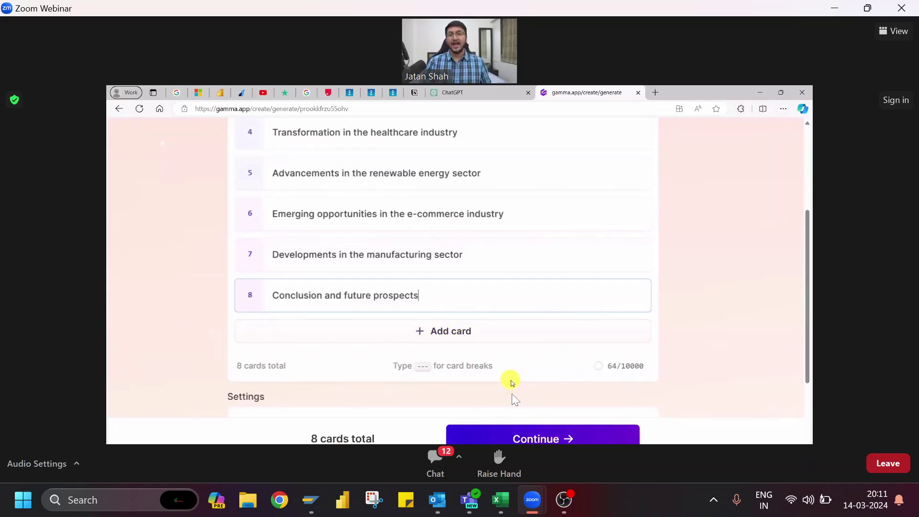
- Review the image source and image license options, keep Web image search and All images, and continue to the theme selection
{"action": "scroll", "coordinate": [512, 383], "scroll_direction": "down", "scroll_amount": 4}
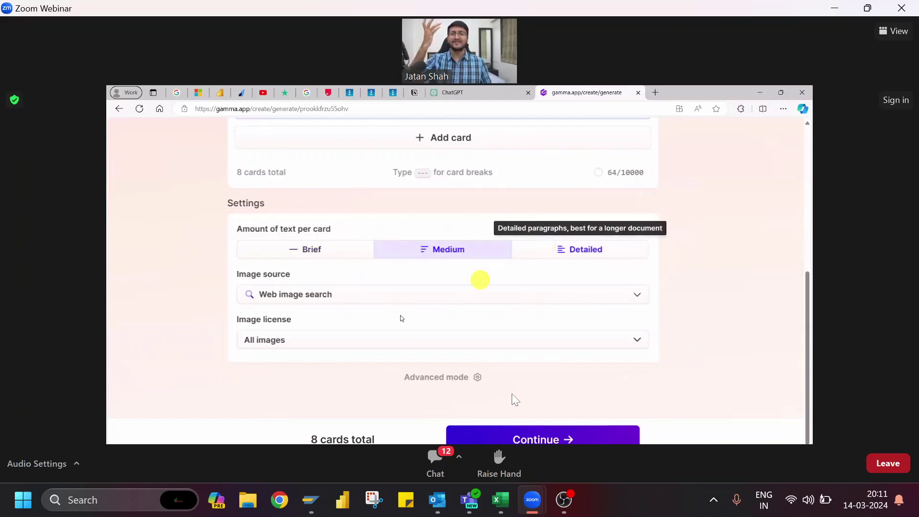
{"action": "left_click", "coordinate": [390, 294]}
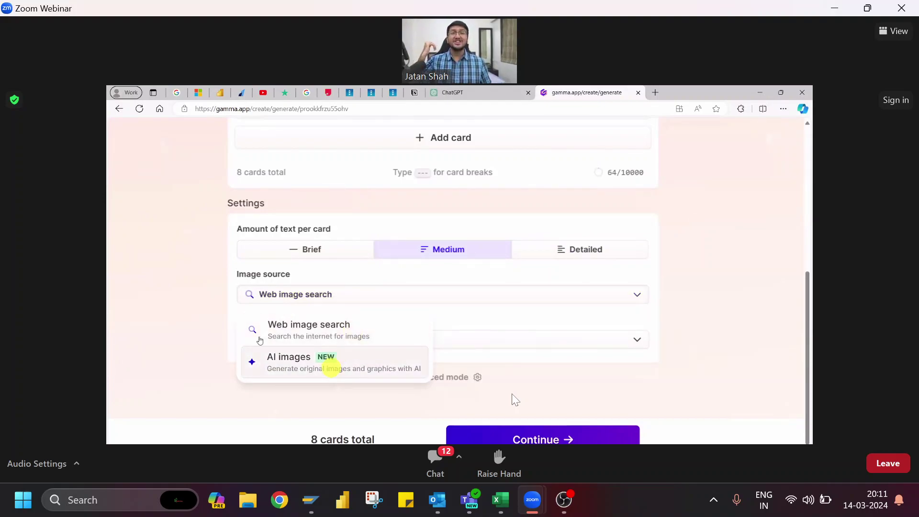
{"action": "left_click", "coordinate": [232, 322]}
{"action": "left_click", "coordinate": [272, 345]}
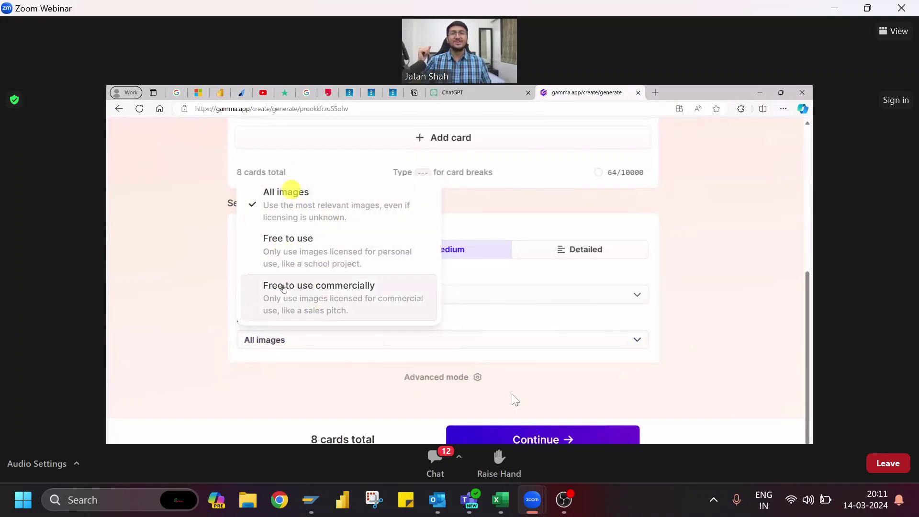
{"action": "left_click", "coordinate": [154, 291]}
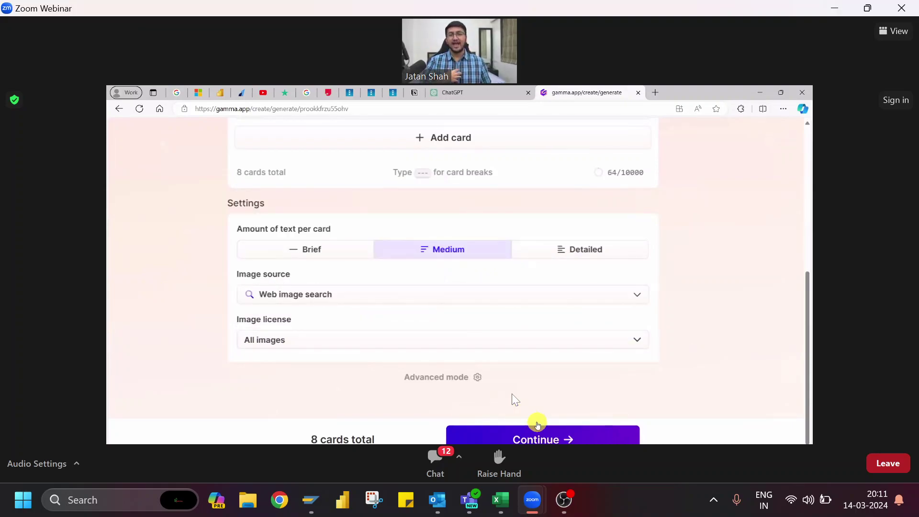
{"action": "left_click", "coordinate": [547, 435]}
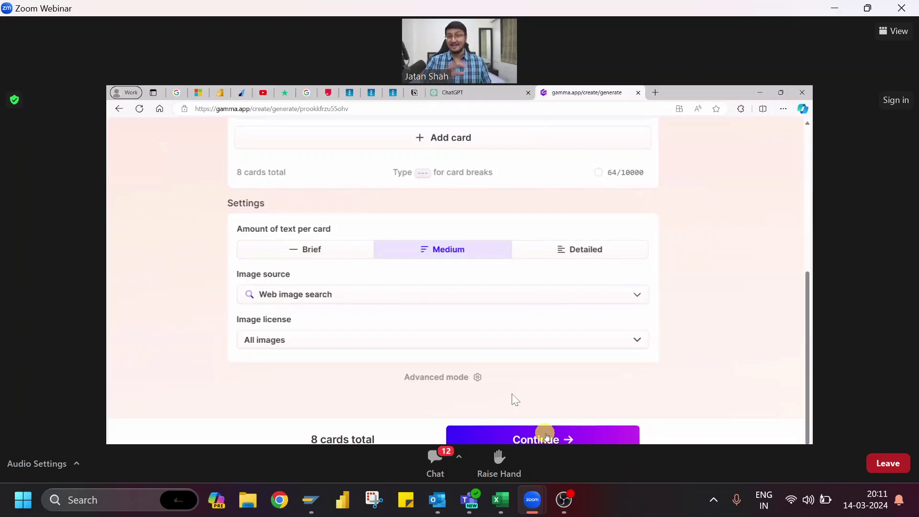
{"action": "left_click", "coordinate": [547, 437]}
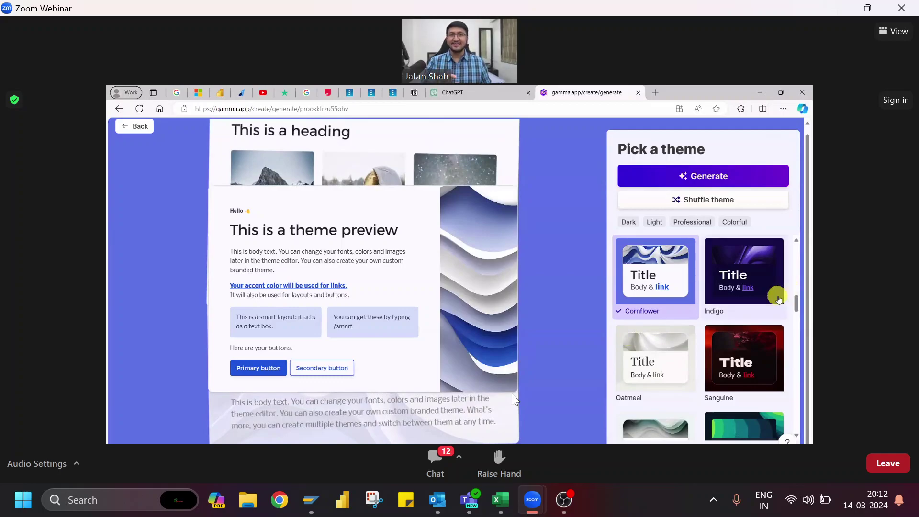
- Try out the Indigo, Sanguine and Verdigris themes for the presentation
{"action": "left_click", "coordinate": [739, 288]}
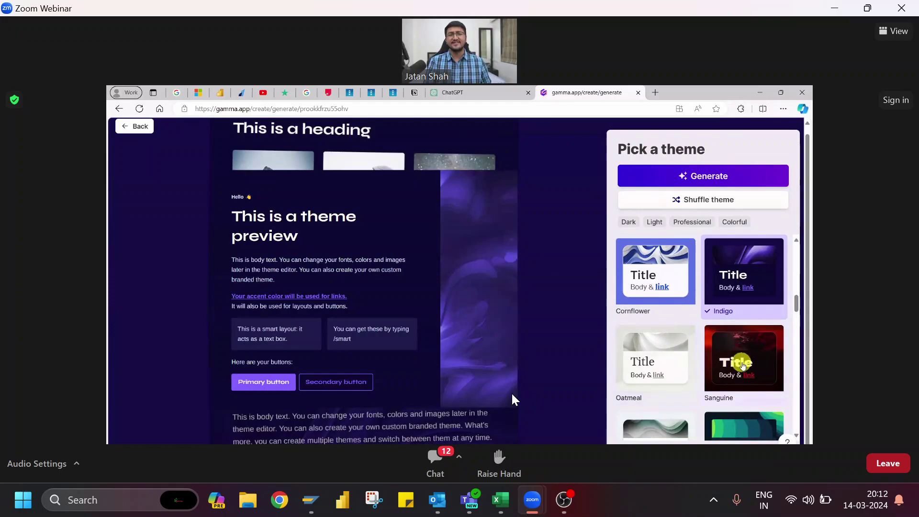
{"action": "left_click", "coordinate": [742, 364]}
{"action": "scroll", "coordinate": [742, 365], "scroll_direction": "down", "scroll_amount": 2}
{"action": "left_click", "coordinate": [744, 347]}
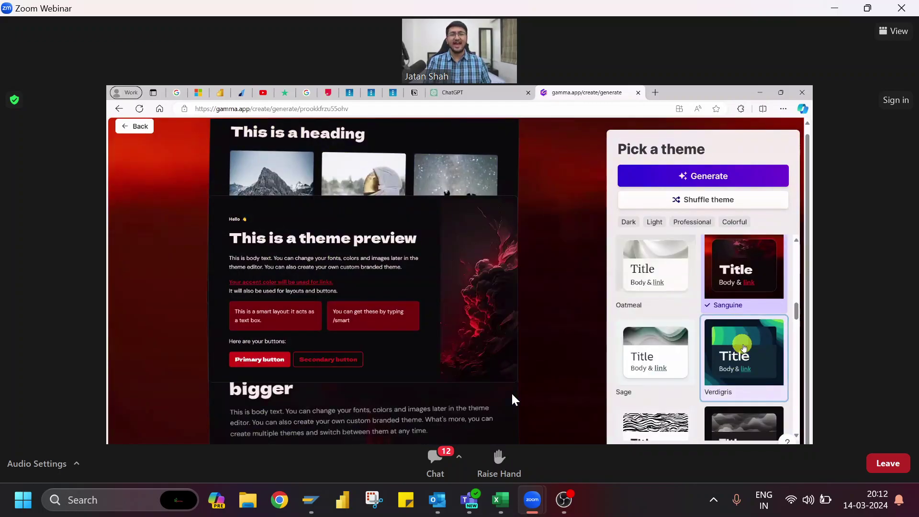